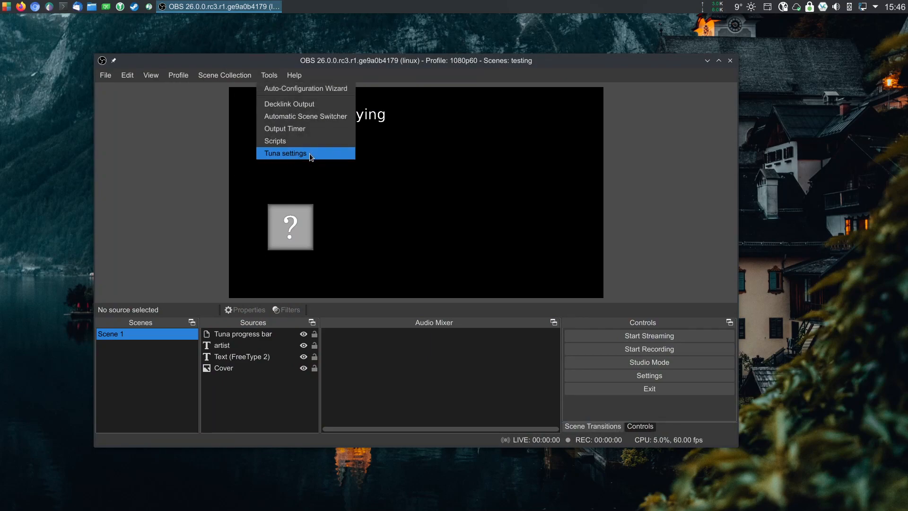
Open the current OBS log viewer from the log files options.
{"action": "mouse_move", "coordinate": [294, 75]}
{"action": "mouse_move", "coordinate": [340, 128]}
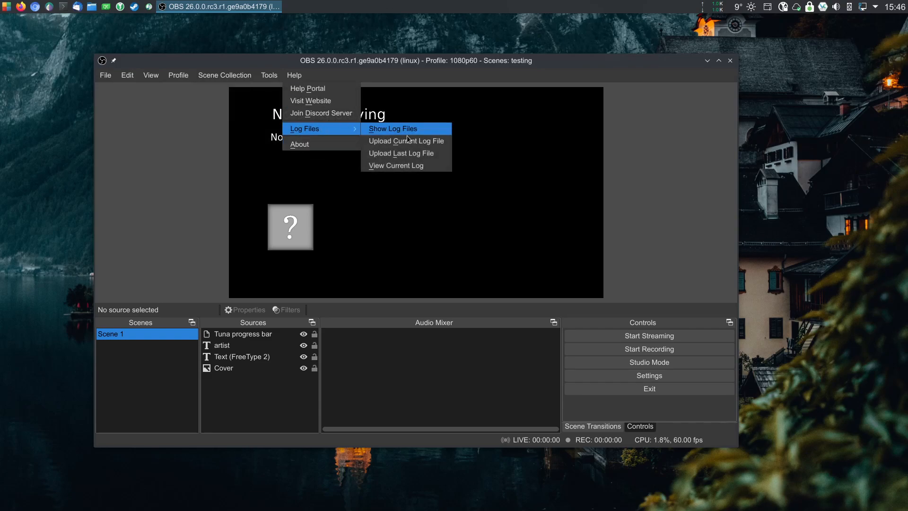
{"action": "left_click", "coordinate": [389, 166]}
Examine the Tuna plugin startup entries in the log, then close the log viewer.
{"action": "scroll", "coordinate": [142, 411], "scroll_direction": "up", "scroll_amount": 3}
{"action": "left_click_drag", "start_coordinate": [170, 429], "coordinate": [31, 285]}
{"action": "left_click", "coordinate": [83, 283]}
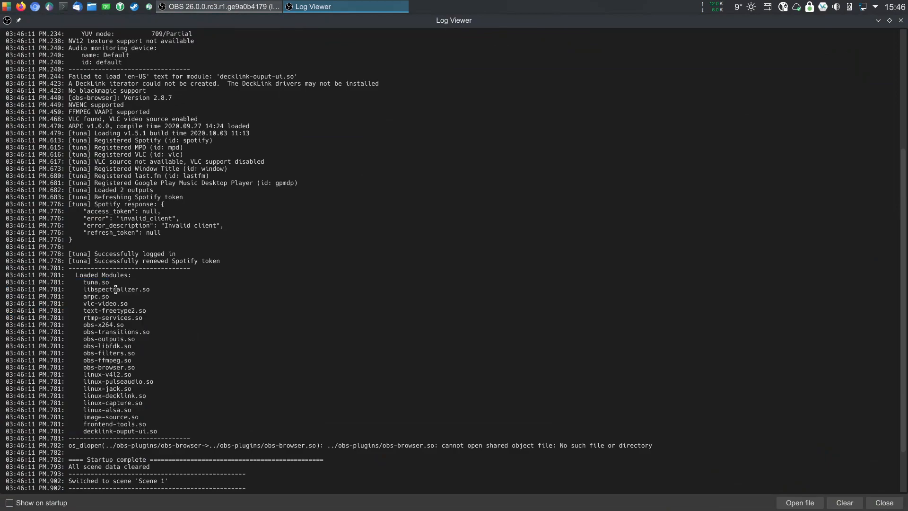
{"action": "left_click_drag", "start_coordinate": [86, 282], "coordinate": [111, 282]}
{"action": "left_click", "coordinate": [245, 308]}
{"action": "scroll", "coordinate": [159, 293], "scroll_direction": "up", "scroll_amount": 2}
{"action": "left_click_drag", "start_coordinate": [65, 163], "coordinate": [263, 290]}
{"action": "left_click", "coordinate": [264, 291]}
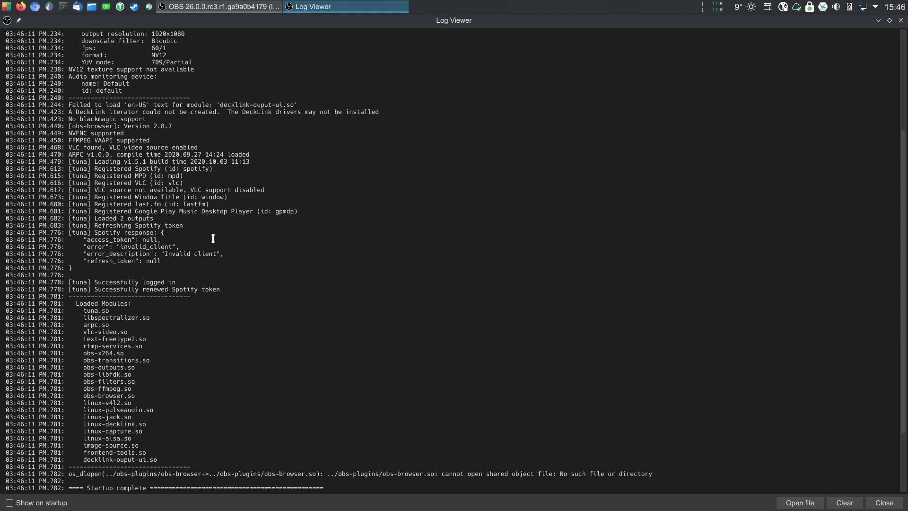
{"action": "scroll", "coordinate": [250, 231], "scroll_direction": "down", "scroll_amount": 4}
{"action": "scroll", "coordinate": [252, 228], "scroll_direction": "up", "scroll_amount": 3}
{"action": "left_click_drag", "start_coordinate": [164, 453], "coordinate": [54, 147]}
{"action": "left_click", "coordinate": [318, 232]}
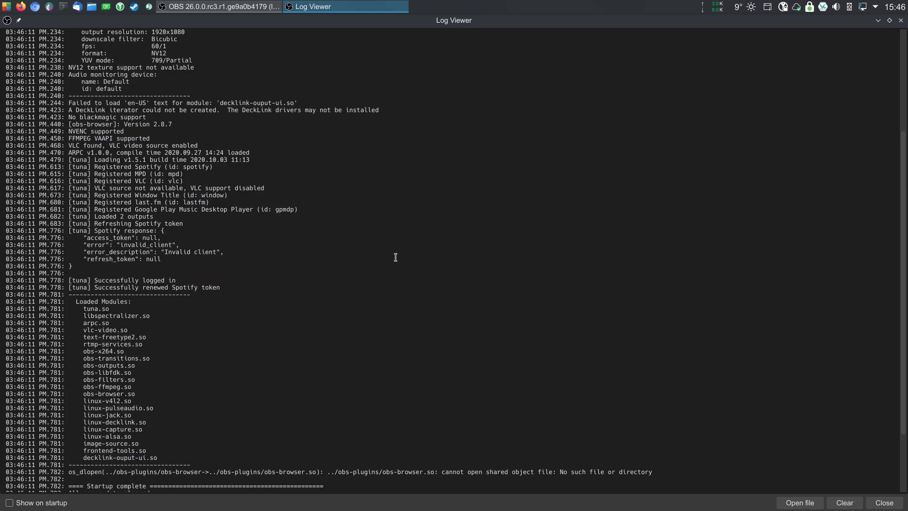
{"action": "left_click_drag", "start_coordinate": [815, 21], "coordinate": [580, 145]}
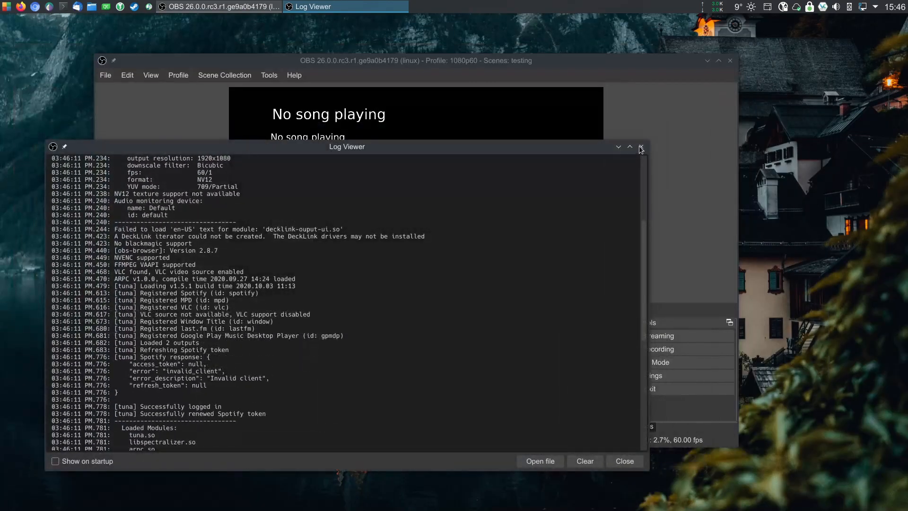
{"action": "left_click", "coordinate": [647, 145]}
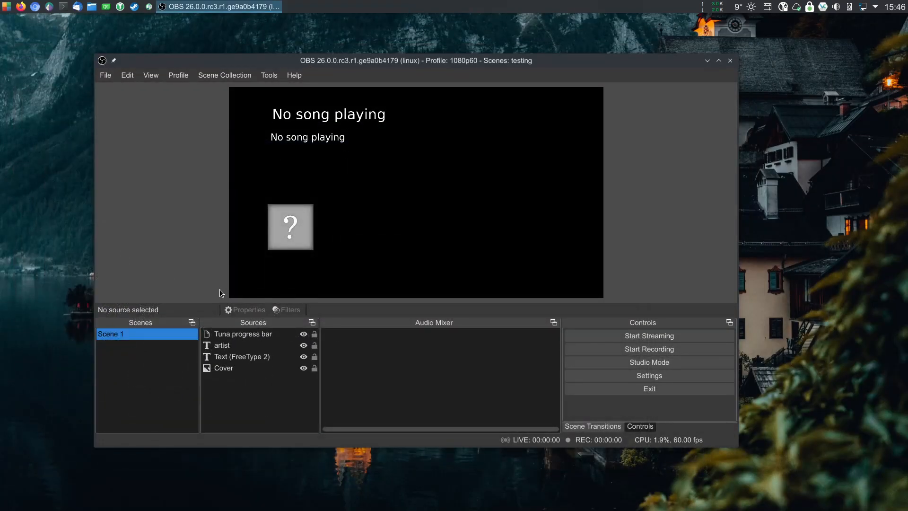
Move the large artist text source slightly up and left in the preview.
{"action": "left_click_drag", "start_coordinate": [323, 123], "coordinate": [304, 116]}
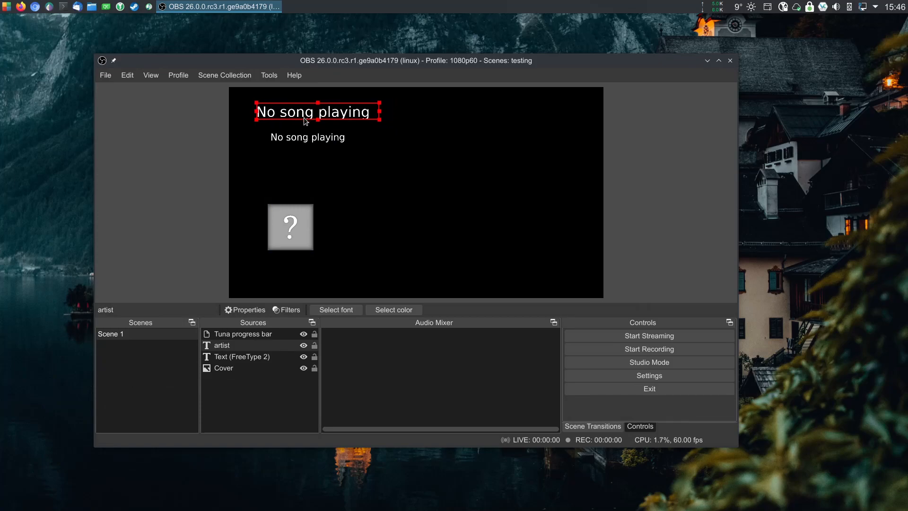
Deselect the sources and open the Add source menu to pick Text (FreeType 2).
{"action": "left_click", "coordinate": [402, 160]}
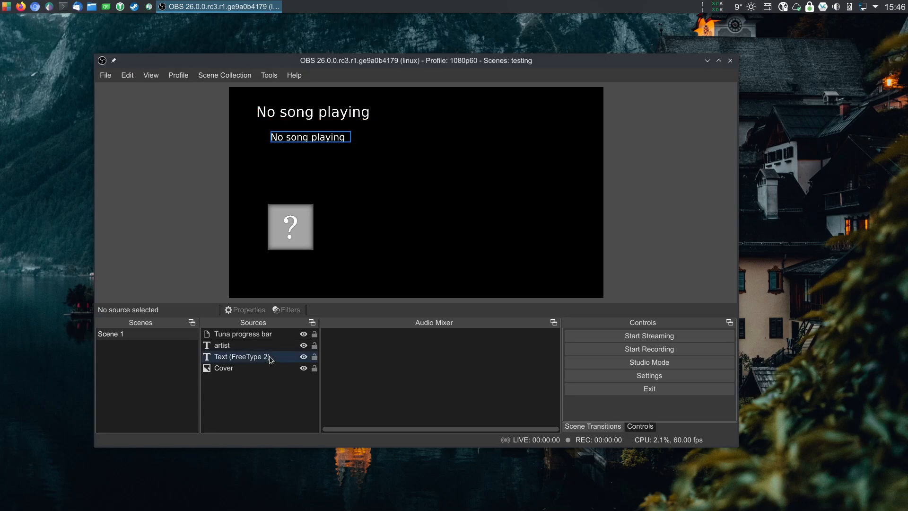
{"action": "left_click", "coordinate": [234, 370]}
{"action": "left_click", "coordinate": [240, 406]}
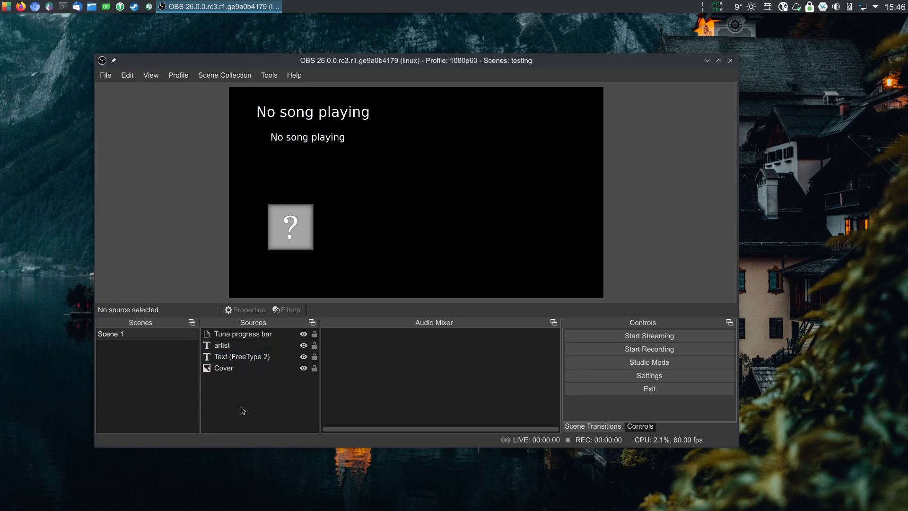
{"action": "right_click", "coordinate": [241, 406]}
{"action": "mouse_move", "coordinate": [259, 413]}
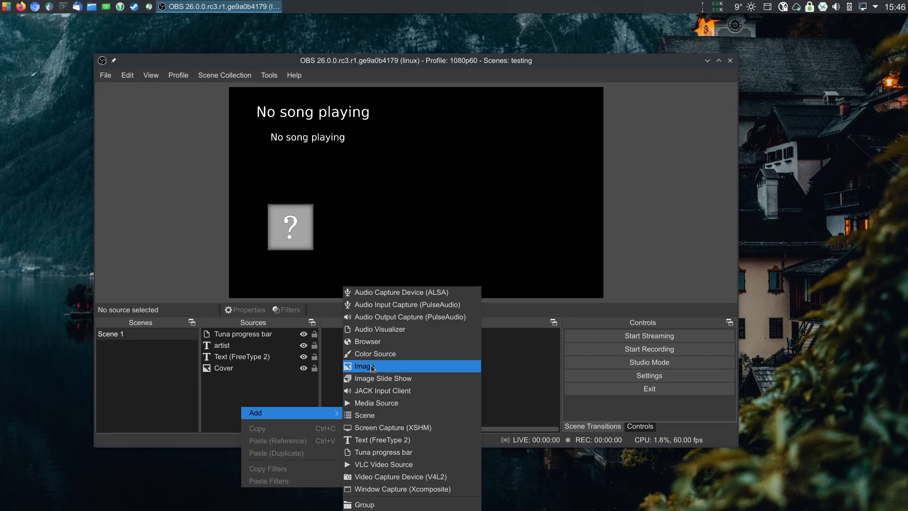
{"action": "left_click", "coordinate": [395, 442]}
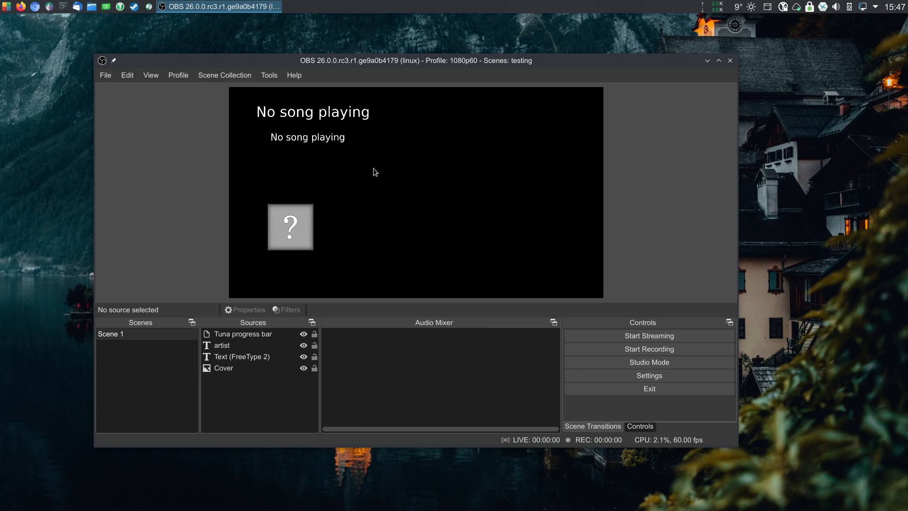
Open the preview's Add source menu and pick Tuna progress bar.
{"action": "right_click", "coordinate": [408, 188]}
{"action": "mouse_move", "coordinate": [487, 270]}
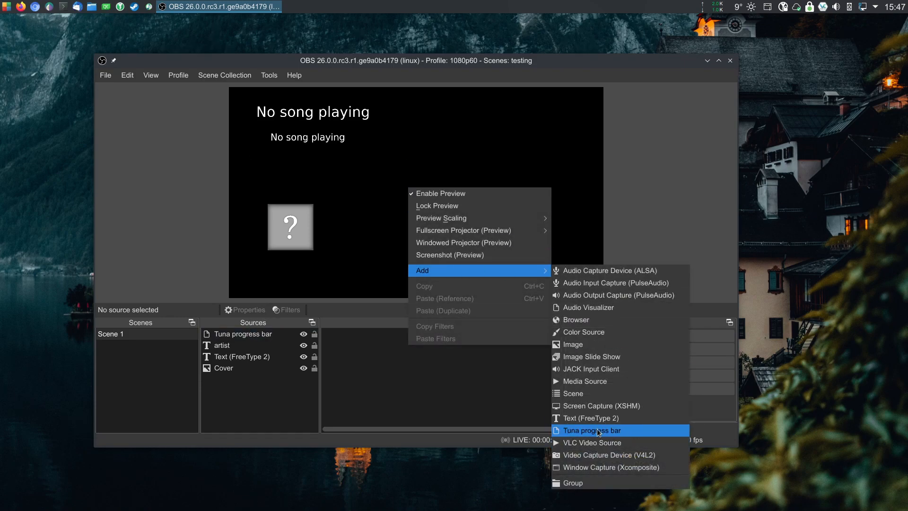
{"action": "left_click", "coordinate": [562, 430]}
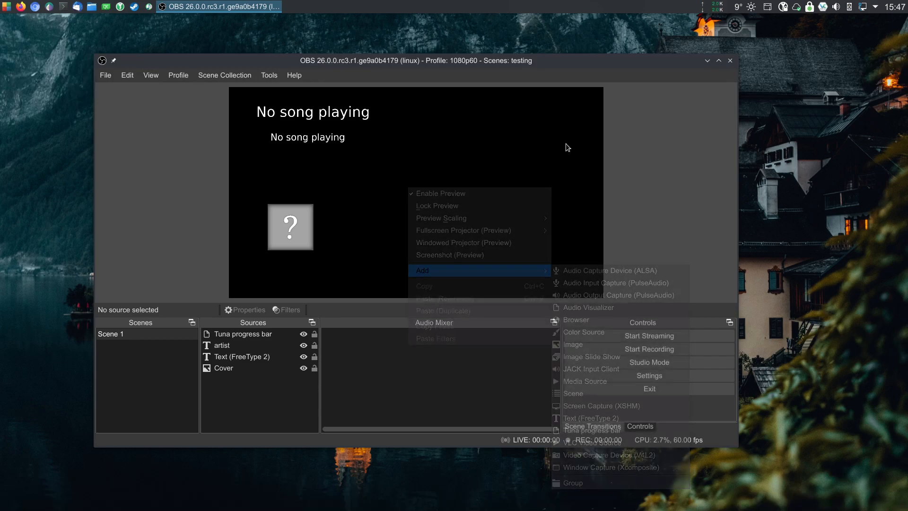
Open the Tuna settings dialog and move it beside the preview.
{"action": "left_click", "coordinate": [270, 76]}
{"action": "left_click", "coordinate": [282, 151]}
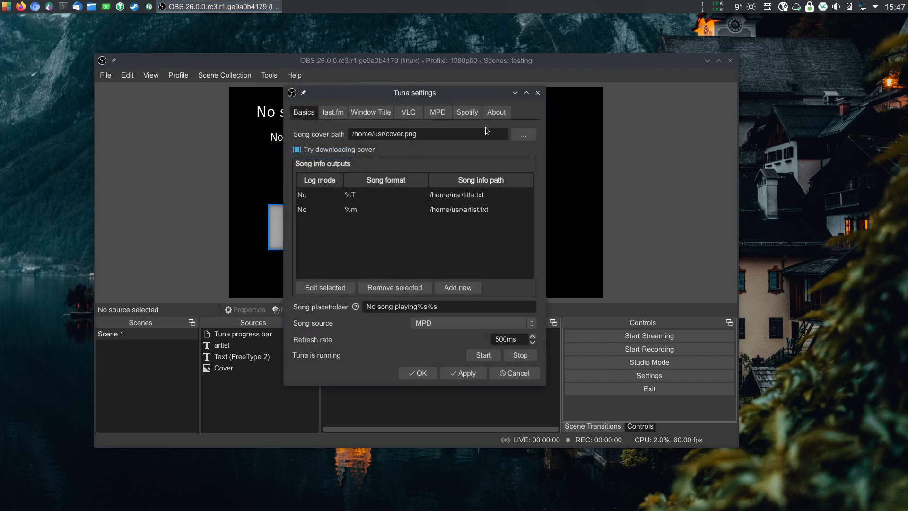
{"action": "left_click_drag", "start_coordinate": [357, 97], "coordinate": [546, 112]}
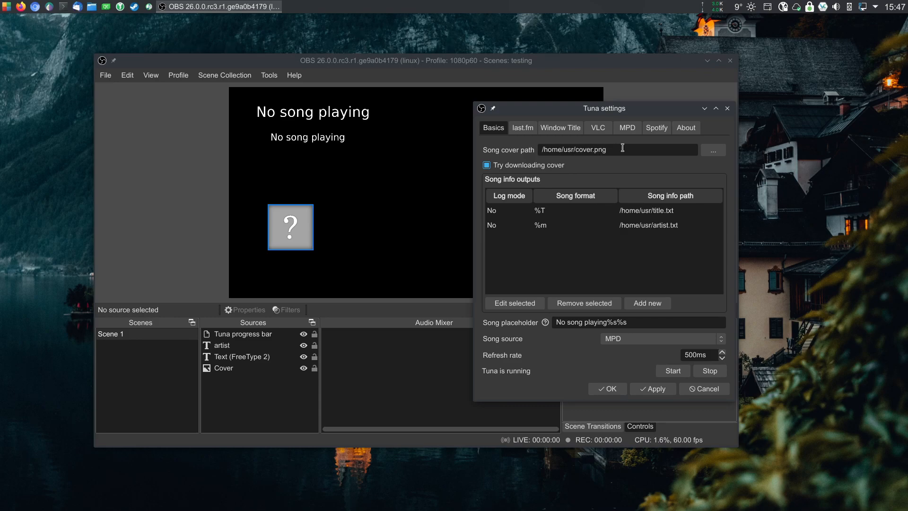
Open the cover path file browser and a new output editor, closing both without changes.
{"action": "left_click", "coordinate": [713, 149]}
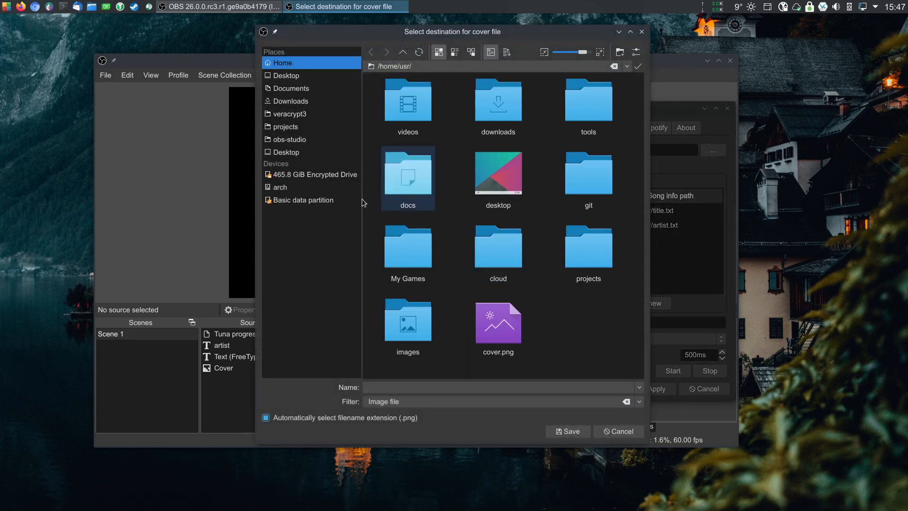
{"action": "left_click", "coordinate": [641, 31]}
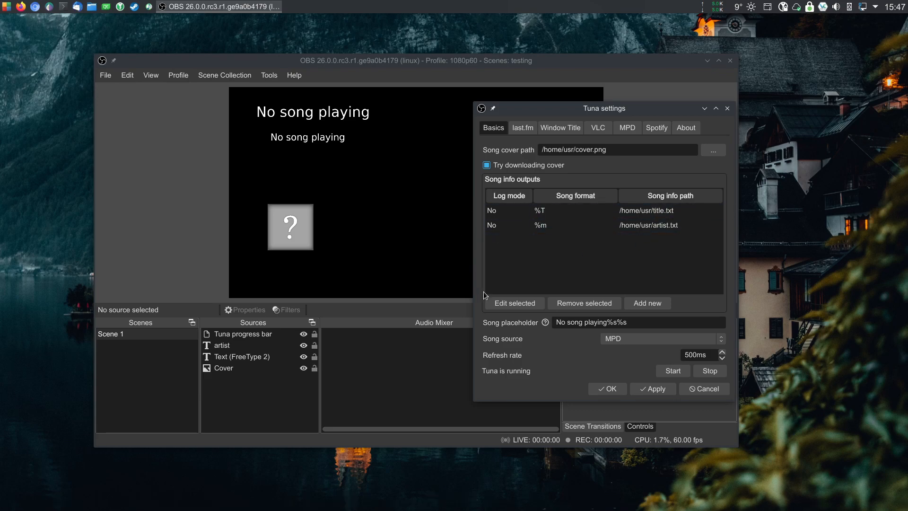
{"action": "left_click", "coordinate": [647, 303]}
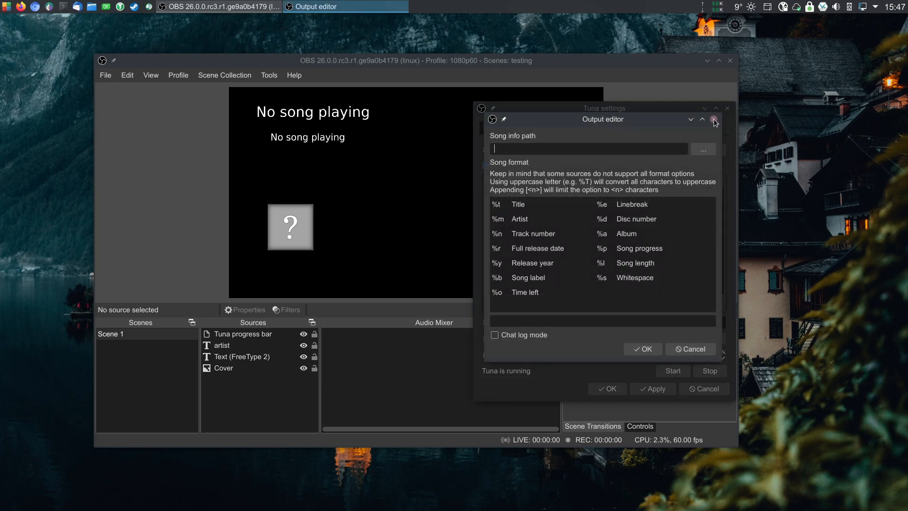
{"action": "key", "text": "Escape"}
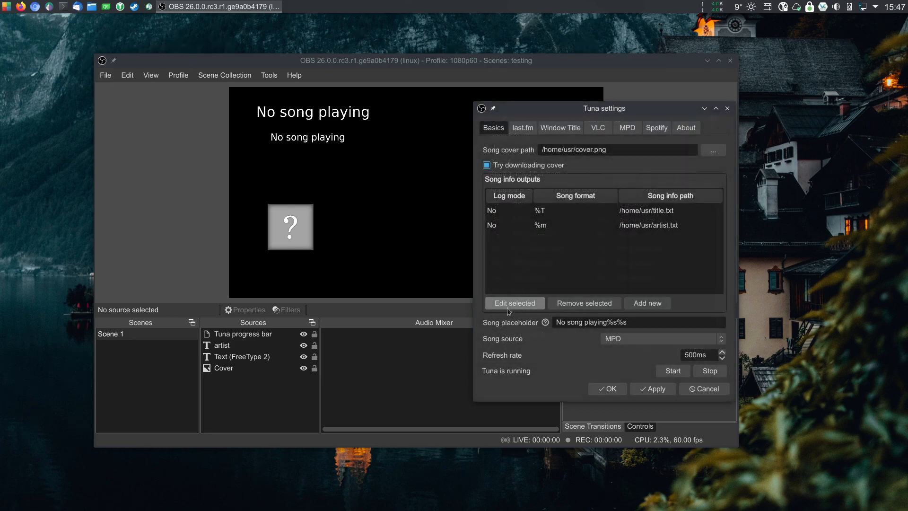
Edit the first song info output and set its path to title.txt in the home folder.
{"action": "left_click", "coordinate": [506, 211]}
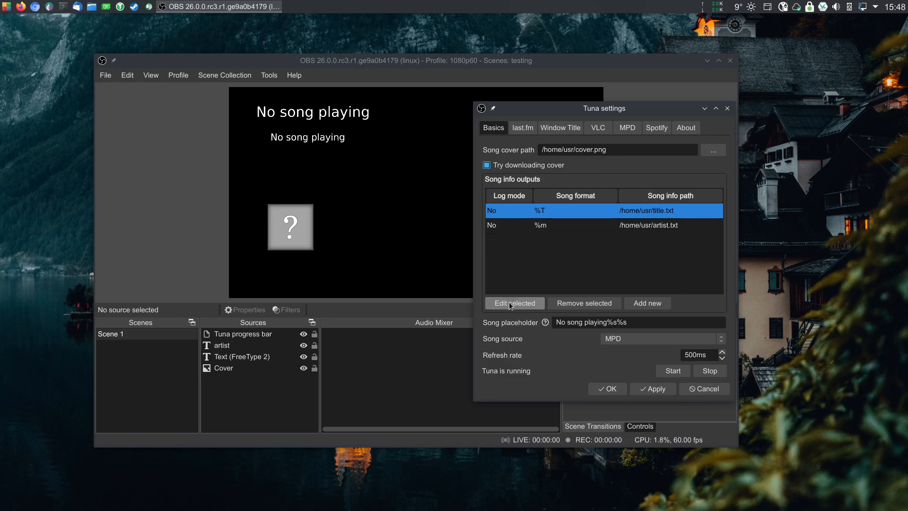
{"action": "left_click", "coordinate": [508, 303]}
{"action": "left_click_drag", "start_coordinate": [565, 124], "coordinate": [290, 122]}
{"action": "triple_click", "coordinate": [251, 152]}
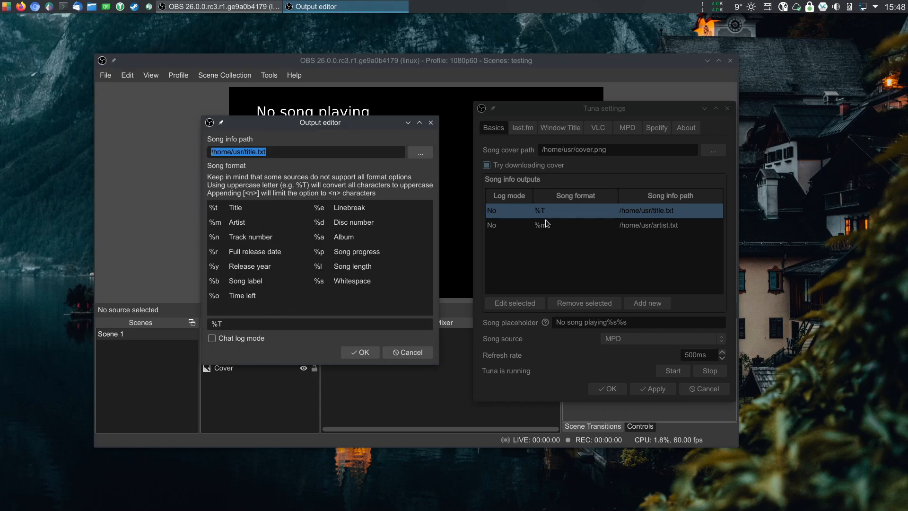
{"action": "left_click", "coordinate": [420, 152]}
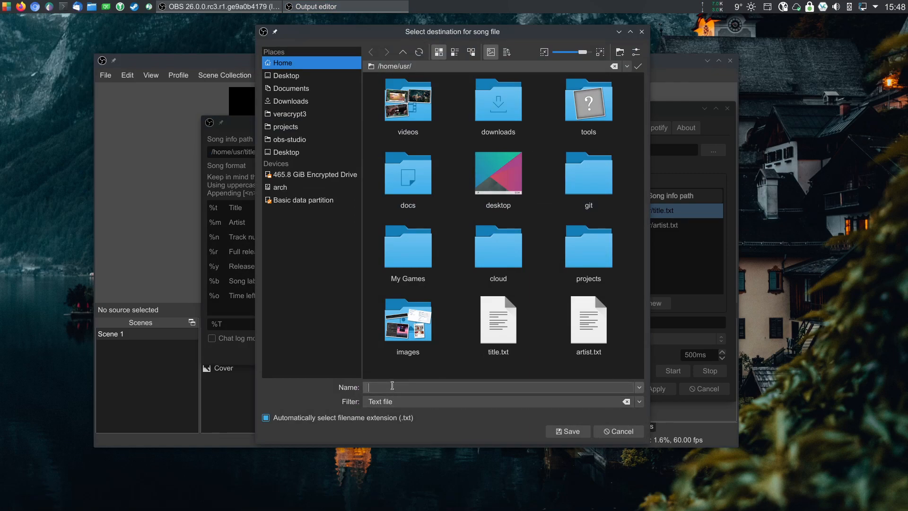
{"action": "left_click", "coordinate": [498, 322]}
{"action": "left_click_drag", "start_coordinate": [394, 30], "coordinate": [328, 169]}
{"action": "left_click", "coordinate": [575, 171]}
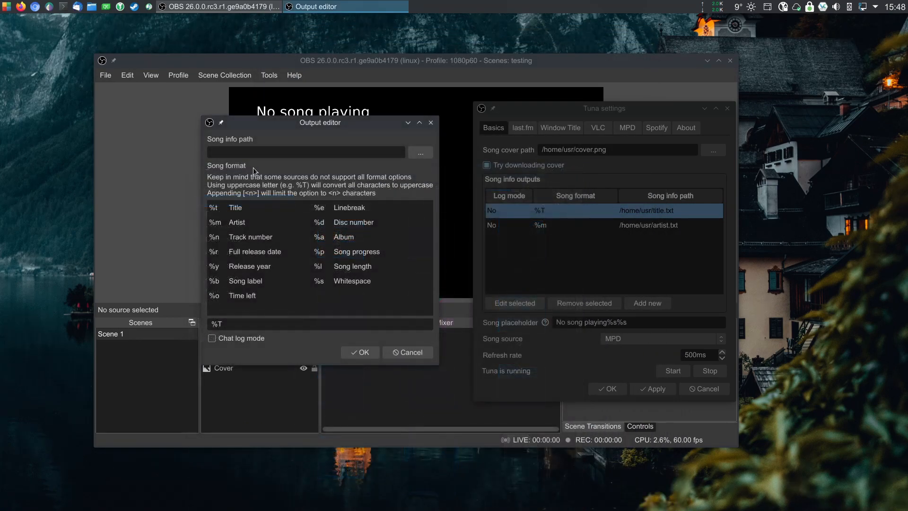
{"action": "left_click", "coordinate": [422, 155]}
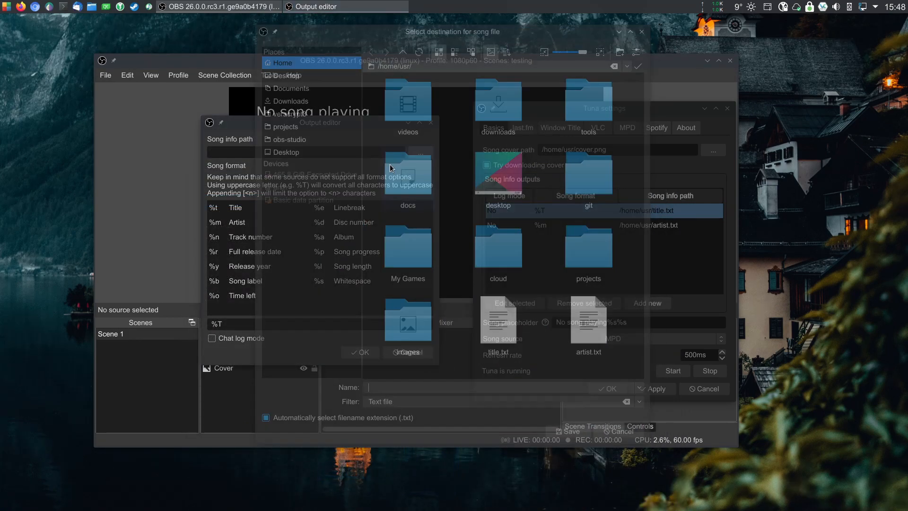
{"action": "left_click", "coordinate": [497, 320]}
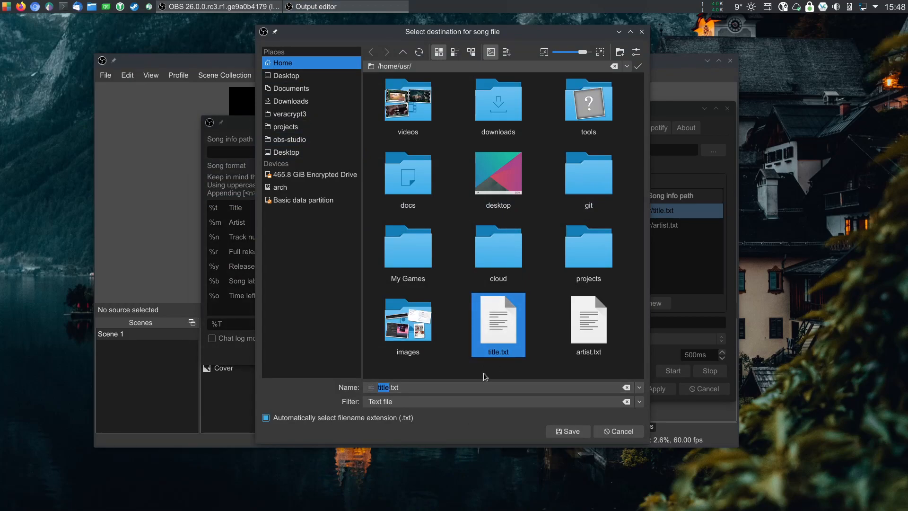
{"action": "left_click", "coordinate": [567, 432]}
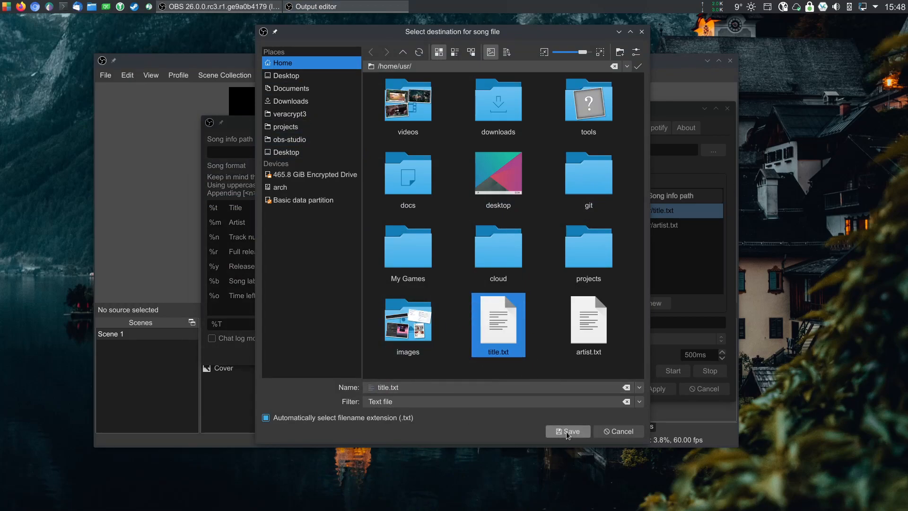
Set the title output's song format to %T[9] and confirm the output editor.
{"action": "left_click", "coordinate": [469, 241]}
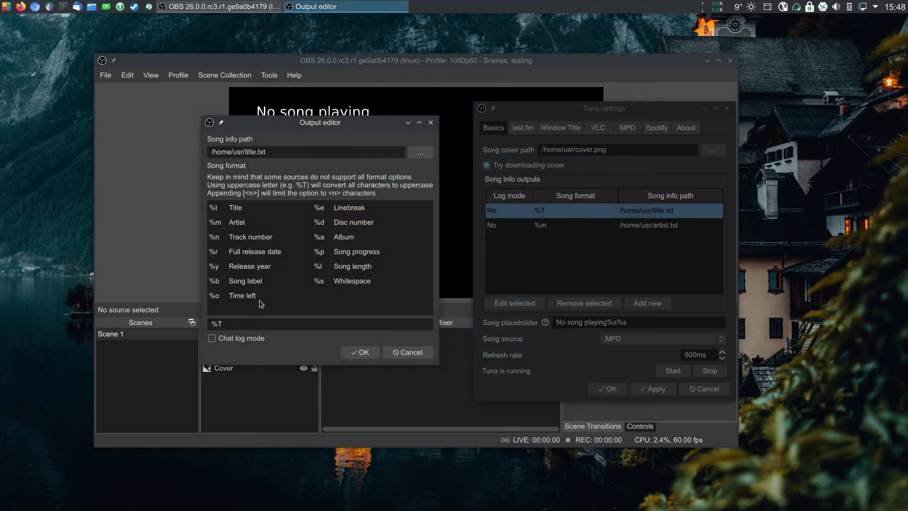
{"action": "left_click_drag", "start_coordinate": [233, 325], "coordinate": [169, 308]}
{"action": "left_click", "coordinate": [213, 215]}
{"action": "key", "text": "Tab"}
{"action": "left_click", "coordinate": [268, 326]}
{"action": "type", "text": "[9"}
{"action": "key", "text": "BackSpace"}
{"action": "key", "text": "BackSpace"}
{"action": "type", "text": "9"}
{"action": "left_click", "coordinate": [360, 352]}
Edit the second output and set its song format to %m - album: %a.
{"action": "left_click", "coordinate": [569, 223]}
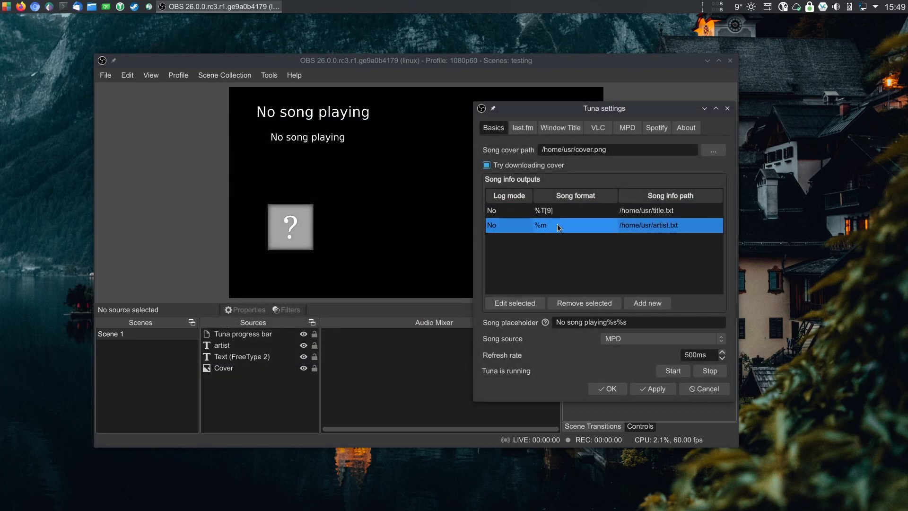
{"action": "left_click", "coordinate": [520, 305]}
{"action": "left_click_drag", "start_coordinate": [544, 319], "coordinate": [466, 322]}
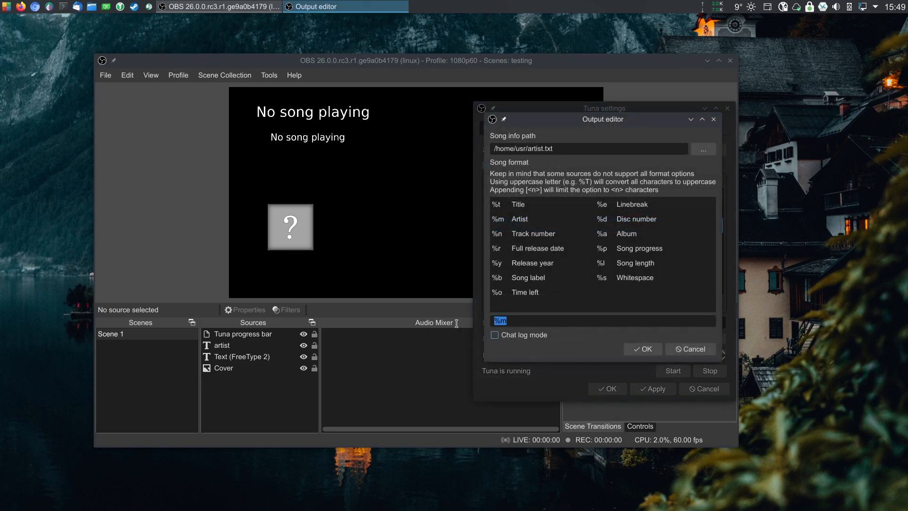
{"action": "left_click", "coordinate": [523, 322]}
{"action": "type", "text": "um: %a"}
{"action": "left_click", "coordinate": [639, 348]}
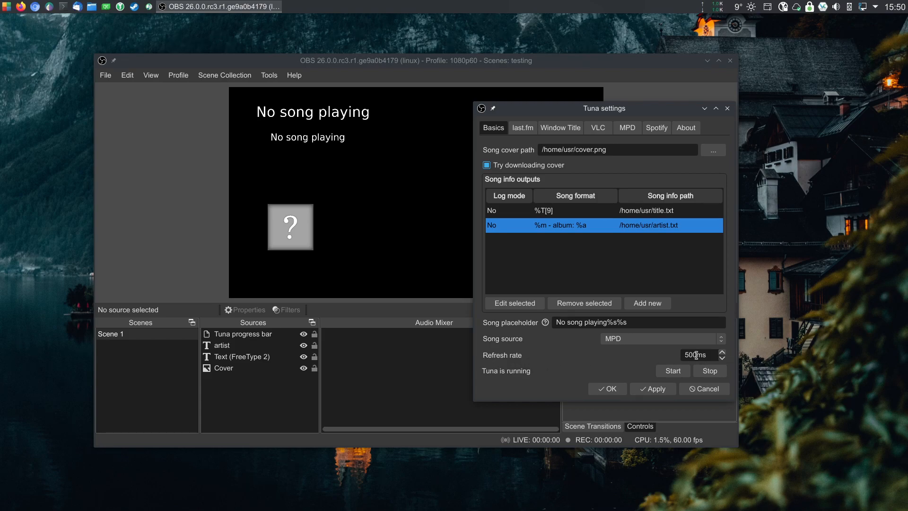
Examine the refresh rate, song source options and song placeholder fields.
{"action": "left_click_drag", "start_coordinate": [708, 355], "coordinate": [628, 345]}
{"action": "left_click_drag", "start_coordinate": [685, 355], "coordinate": [694, 355]}
{"action": "left_click", "coordinate": [633, 340]}
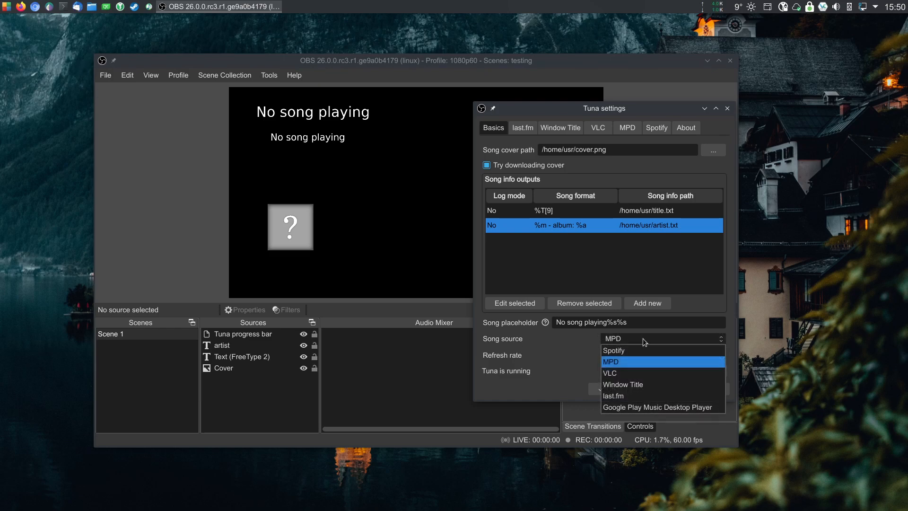
{"action": "left_click", "coordinate": [640, 339]}
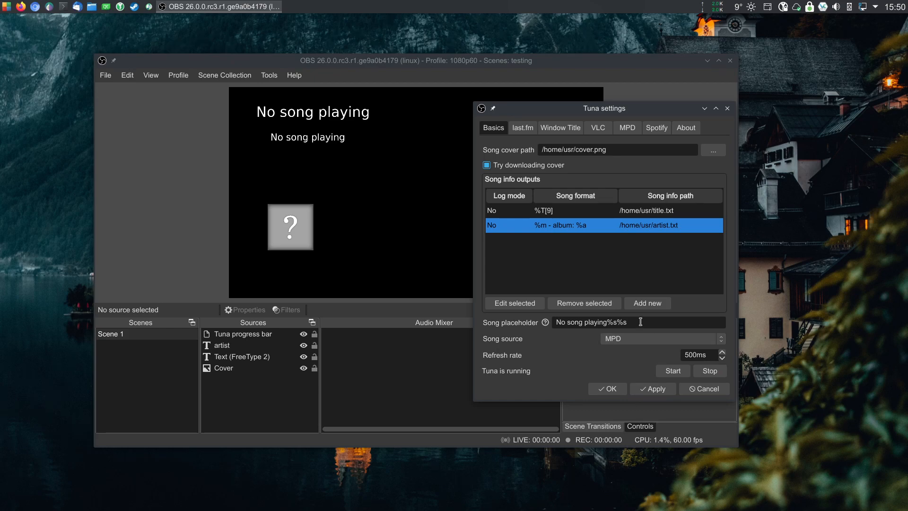
{"action": "key", "text": "shift+Tab"}
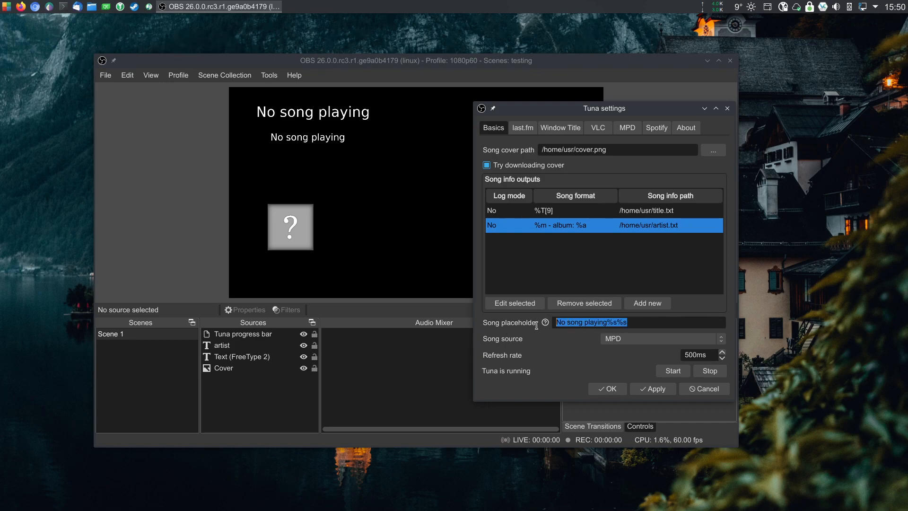
{"action": "mouse_move", "coordinate": [544, 325]}
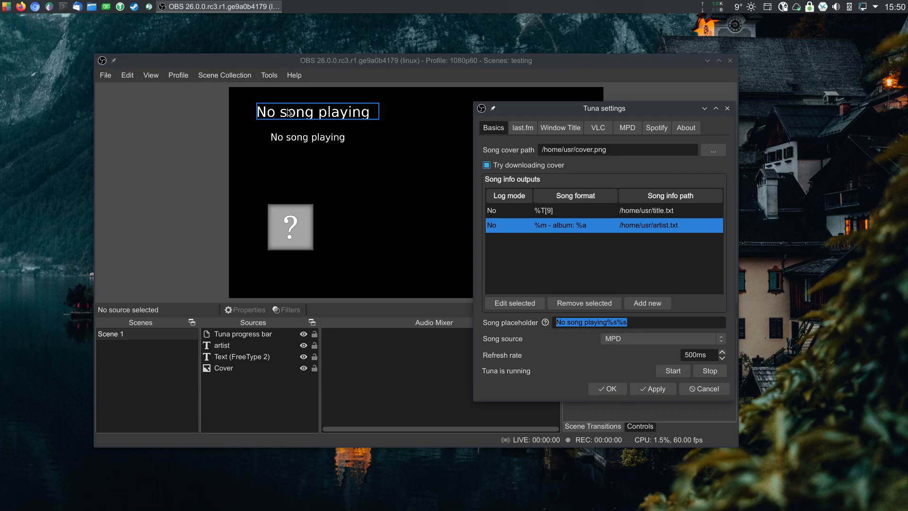
Add %s%s to the start of the song placeholder text.
{"action": "left_click", "coordinate": [629, 325]}
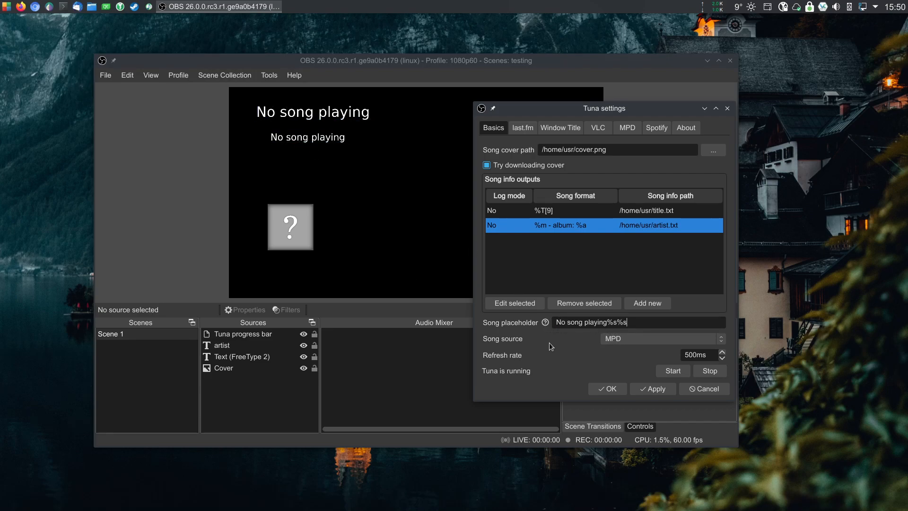
{"action": "mouse_move", "coordinate": [545, 325]}
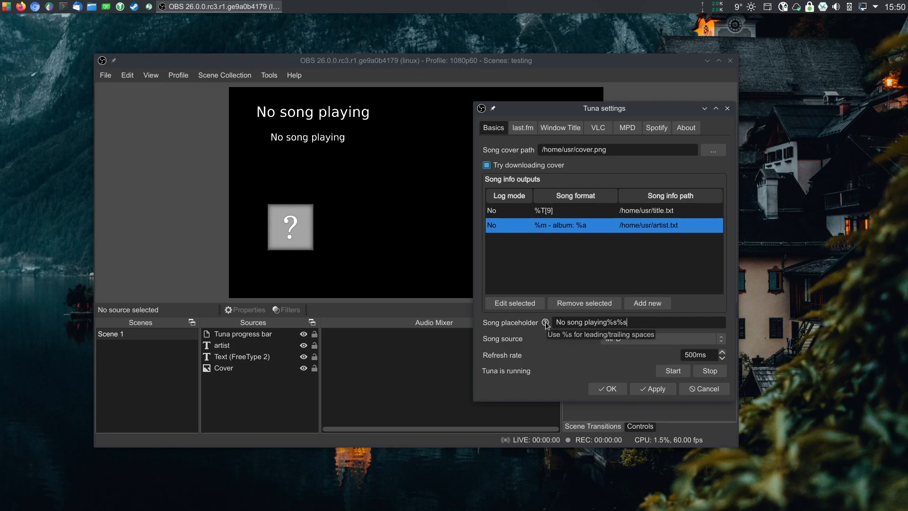
{"action": "left_click", "coordinate": [557, 322]}
{"action": "type", "text": "%S"}
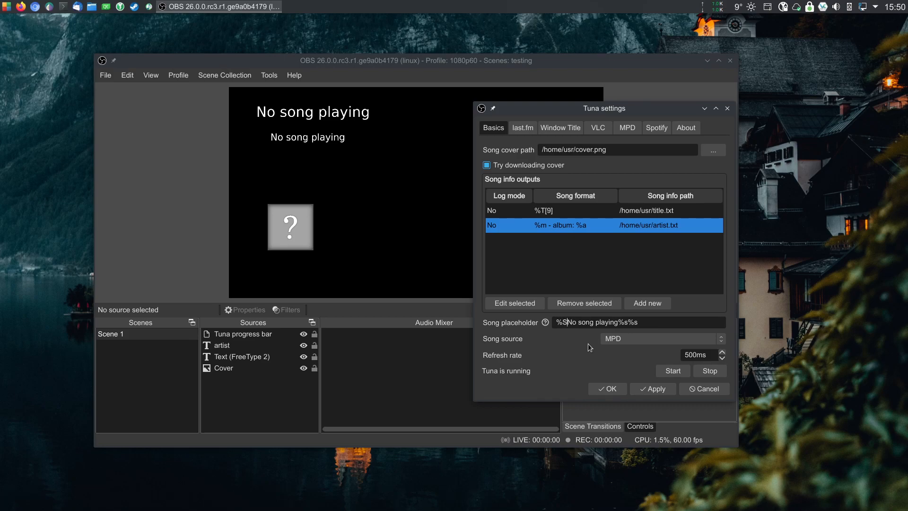
{"action": "key", "text": "BackSpace"}
{"action": "type", "text": "s%s"}
Add a Scroll filter to the Text (FreeType 2) source with a horizontal speed of about 16.
{"action": "left_click", "coordinate": [303, 138]}
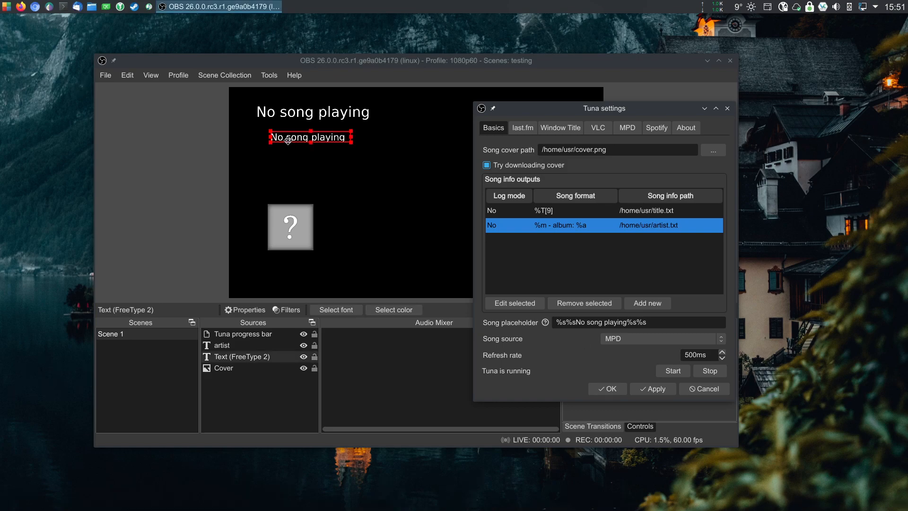
{"action": "right_click", "coordinate": [287, 140]}
{"action": "left_click", "coordinate": [303, 470]}
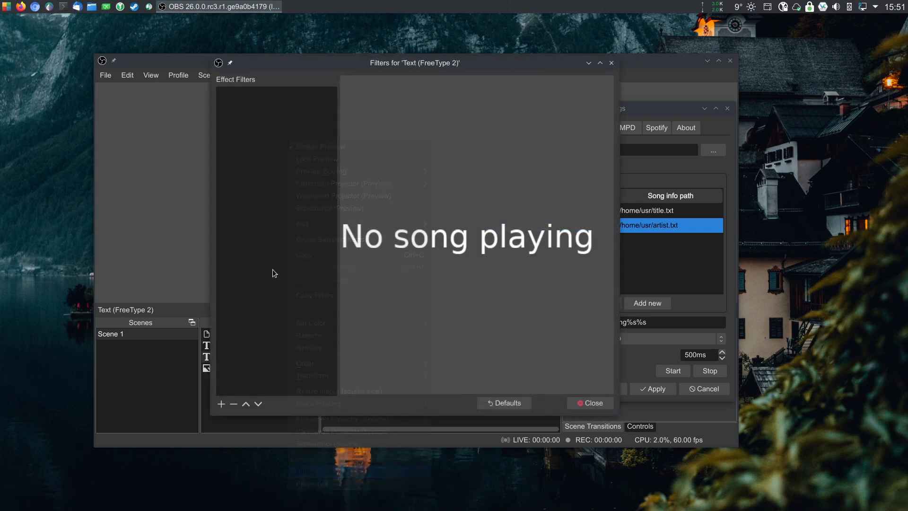
{"action": "left_click", "coordinate": [220, 403]}
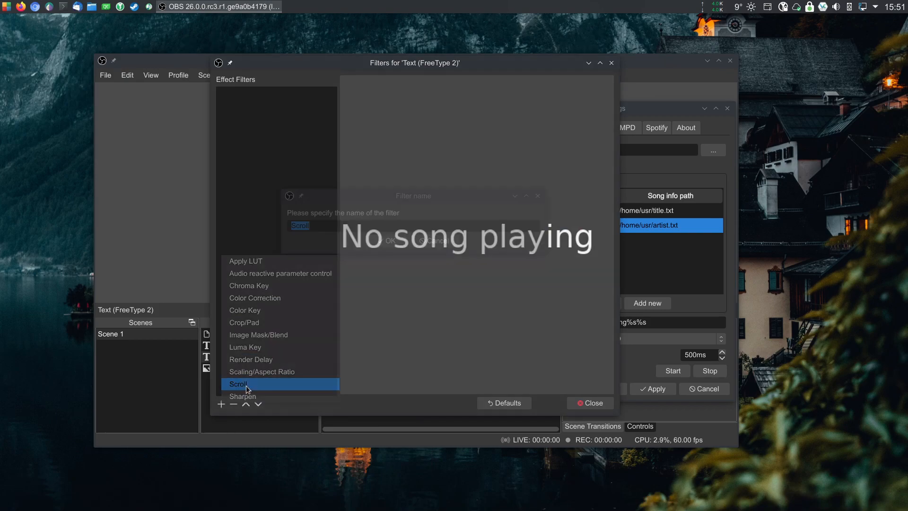
{"action": "left_click", "coordinate": [249, 383]}
{"action": "left_click", "coordinate": [385, 242]}
{"action": "left_click_drag", "start_coordinate": [487, 284], "coordinate": [490, 284]}
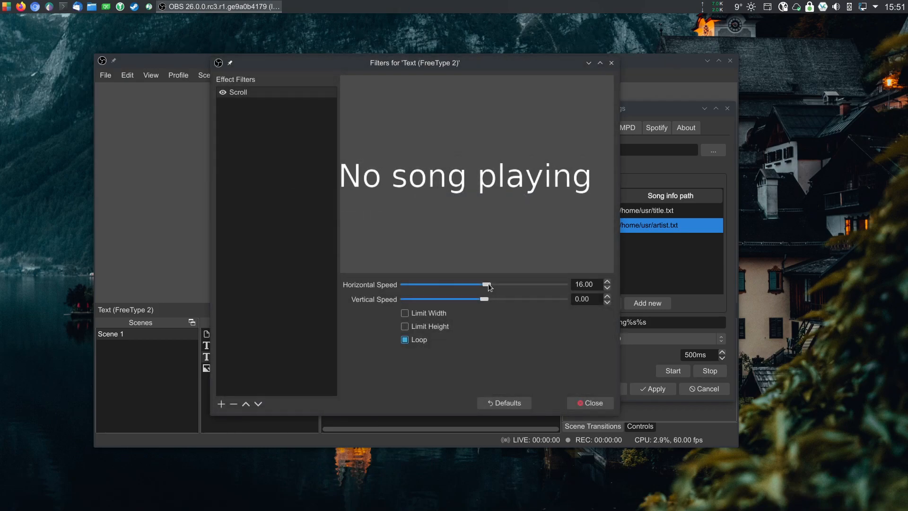
{"action": "left_click", "coordinate": [593, 402]}
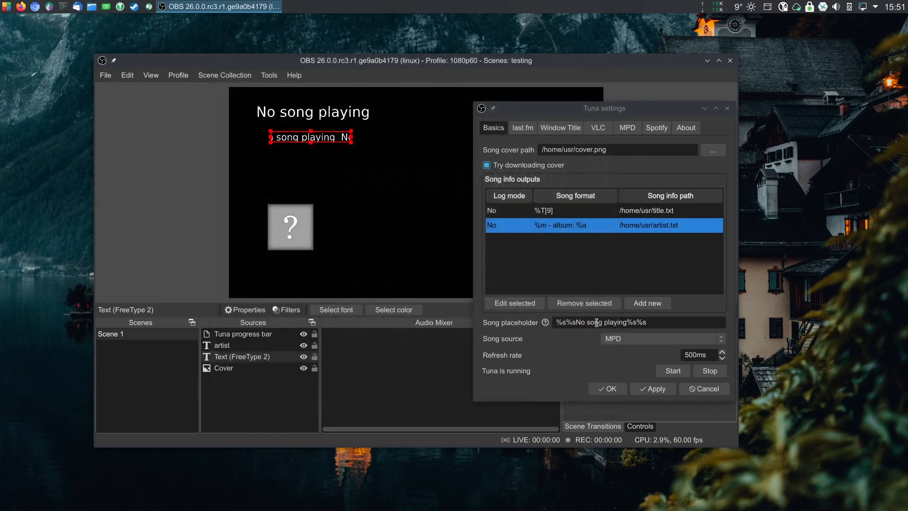
Set the song placeholder to No song playing and apply the Tuna settings.
{"action": "left_click", "coordinate": [656, 388]}
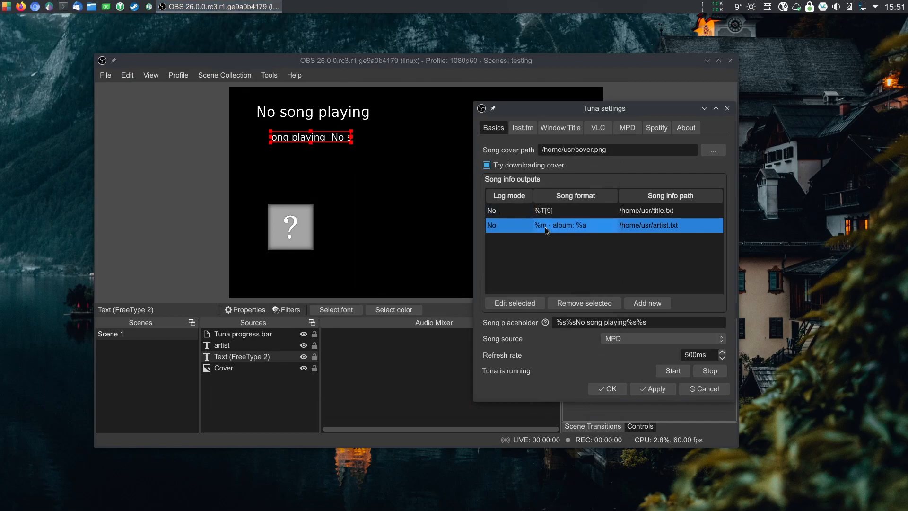
{"action": "left_click", "coordinate": [326, 114]}
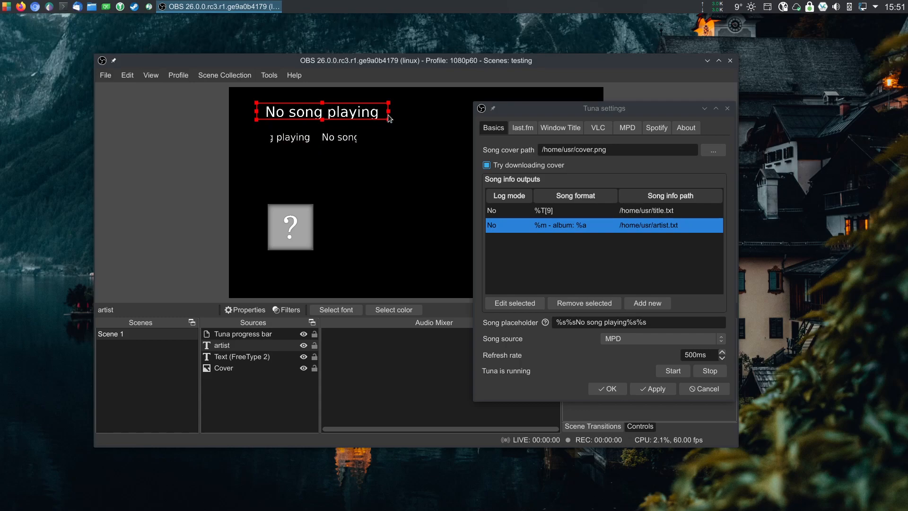
{"action": "left_click", "coordinate": [655, 325]}
{"action": "key", "text": "Delete"}
{"action": "key", "text": "Delete"}
{"action": "key", "text": "Delete"}
{"action": "key", "text": "Delete"}
{"action": "left_click", "coordinate": [659, 388]}
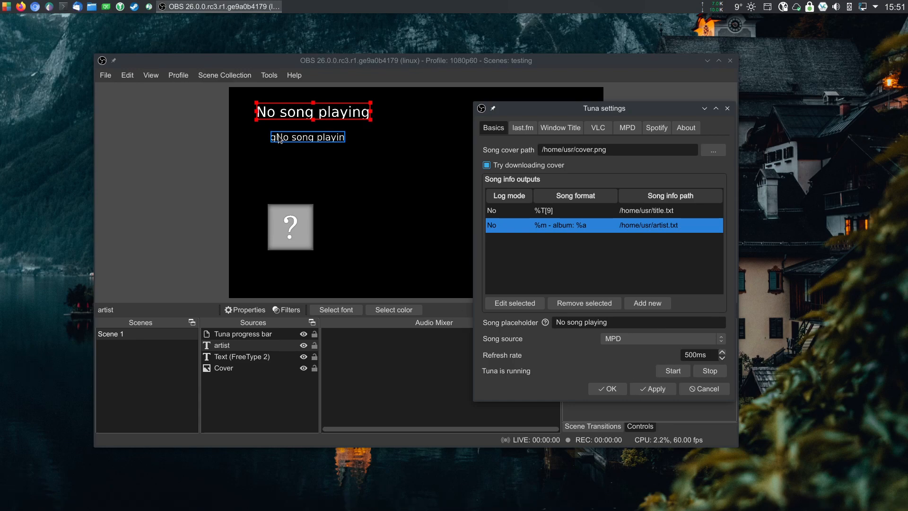
Add a Crop/Pad filter to the Text (FreeType 2) source with a left value of 8.
{"action": "right_click", "coordinate": [316, 137]}
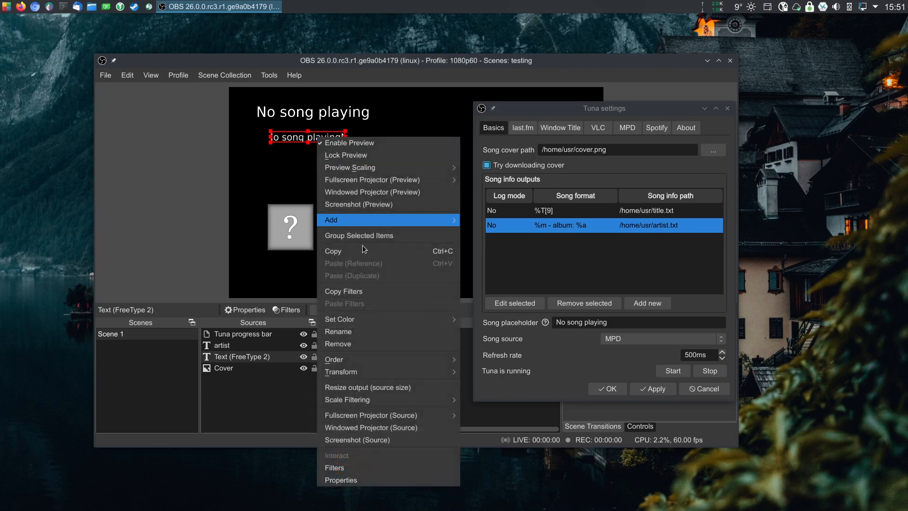
{"action": "left_click", "coordinate": [365, 467]}
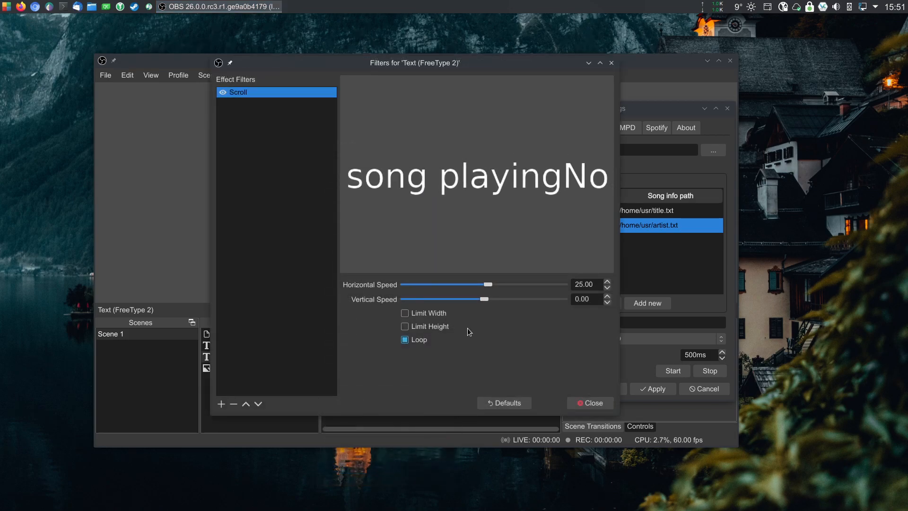
{"action": "left_click", "coordinate": [221, 403]}
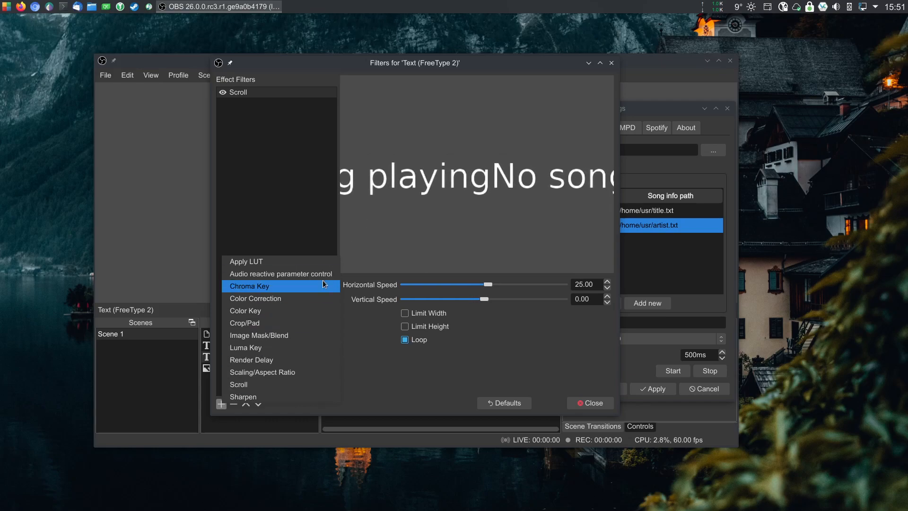
{"action": "left_click", "coordinate": [251, 322]}
{"action": "key", "text": "Return"}
{"action": "scroll", "coordinate": [395, 297], "scroll_direction": "up", "scroll_amount": 10}
{"action": "scroll", "coordinate": [395, 296], "scroll_direction": "down", "scroll_amount": 2}
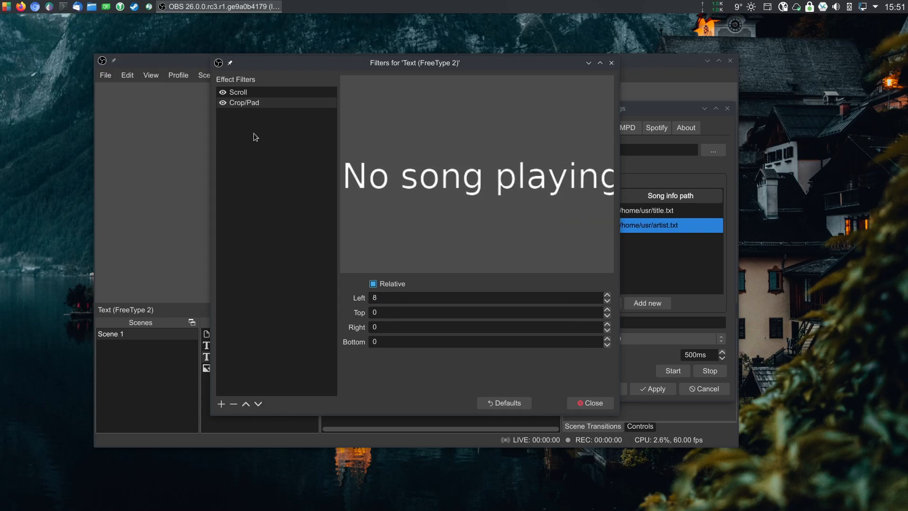
Move the Crop/Pad filter above Scroll, set its left value to -37, and close the filters.
{"action": "left_click", "coordinate": [249, 102]}
{"action": "left_click", "coordinate": [245, 403]}
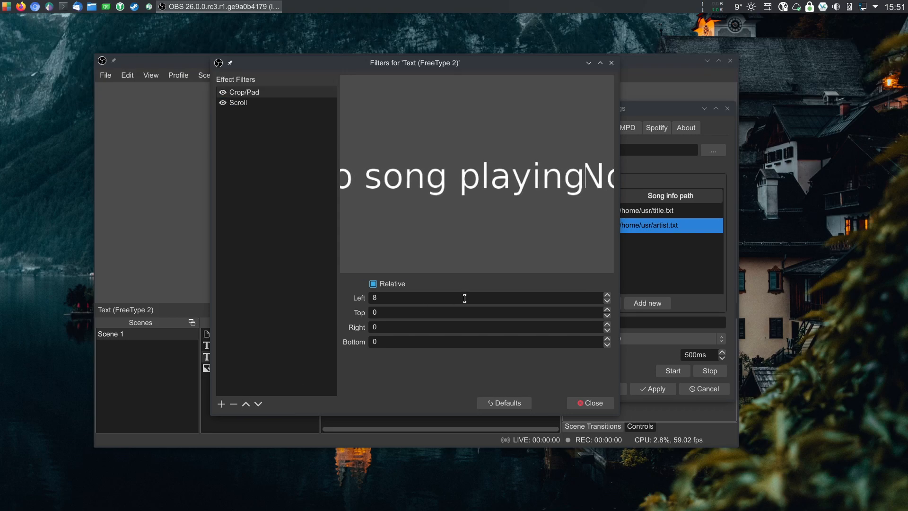
{"action": "scroll", "coordinate": [395, 298], "scroll_direction": "down", "scroll_amount": 20}
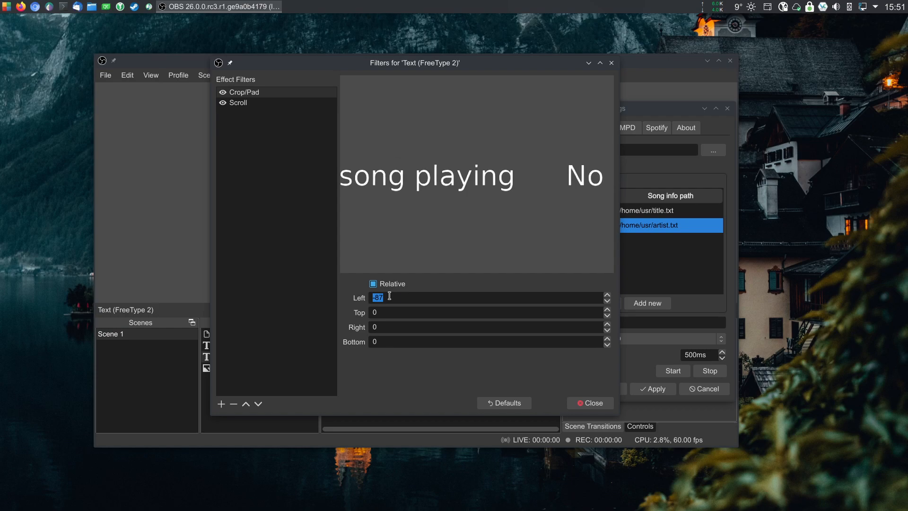
{"action": "left_click", "coordinate": [590, 403]}
Reselect artist.txt from the home folder as the artist source's text file and confirm.
{"action": "left_click", "coordinate": [298, 390]}
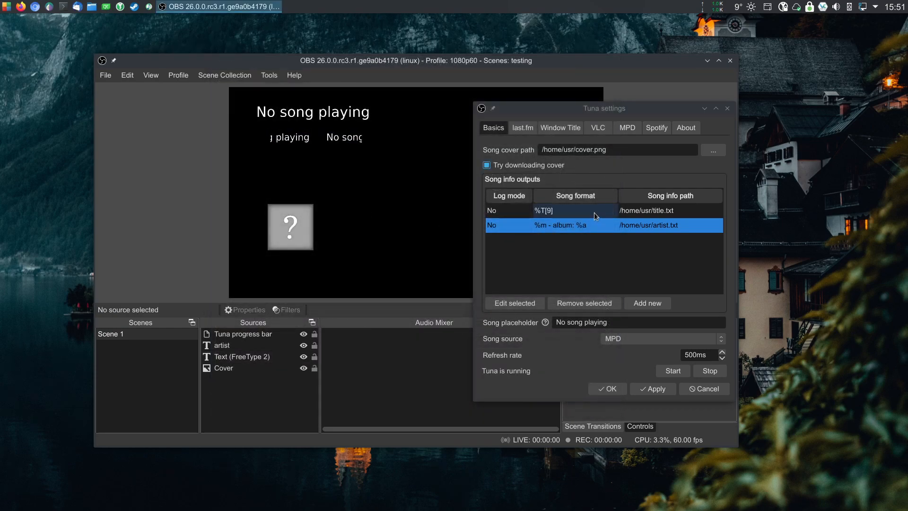
{"action": "left_click", "coordinate": [315, 112]}
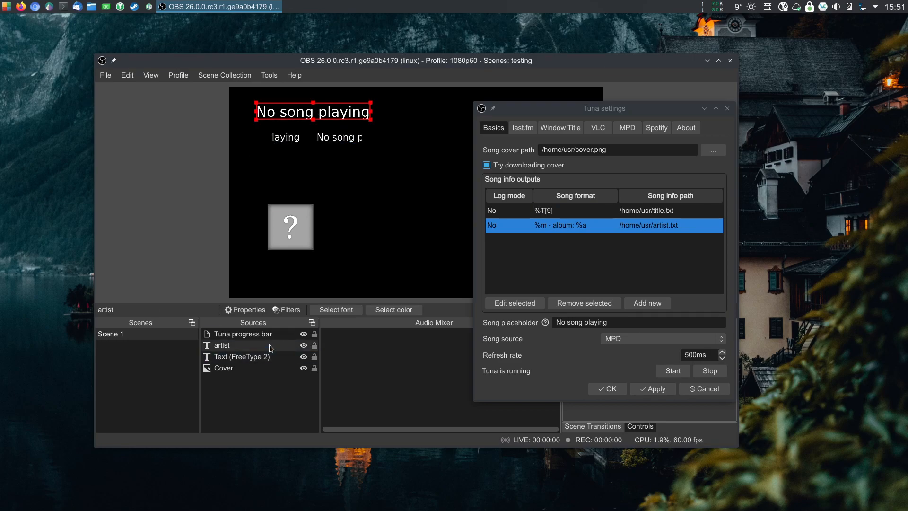
{"action": "right_click", "coordinate": [242, 347]}
{"action": "left_click", "coordinate": [247, 337]}
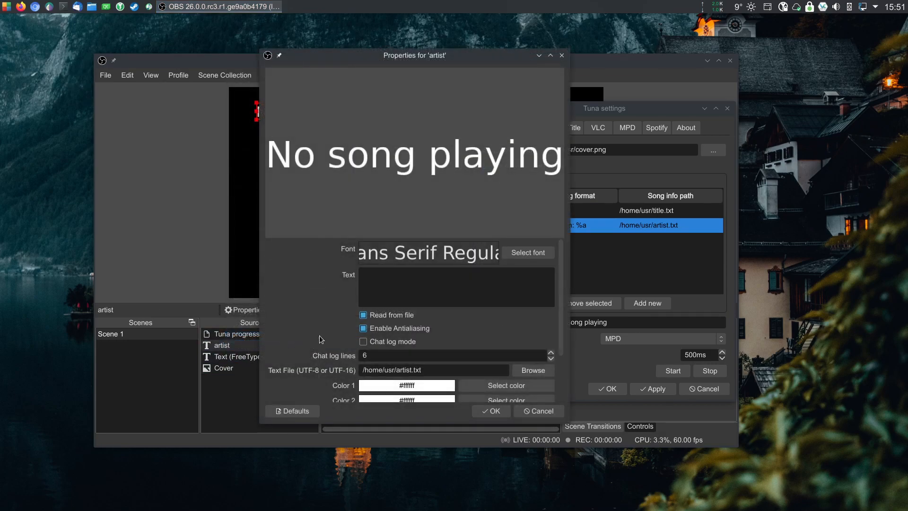
{"action": "left_click_drag", "start_coordinate": [436, 373], "coordinate": [336, 374]}
{"action": "left_click", "coordinate": [330, 319]}
{"action": "left_click", "coordinate": [529, 371]}
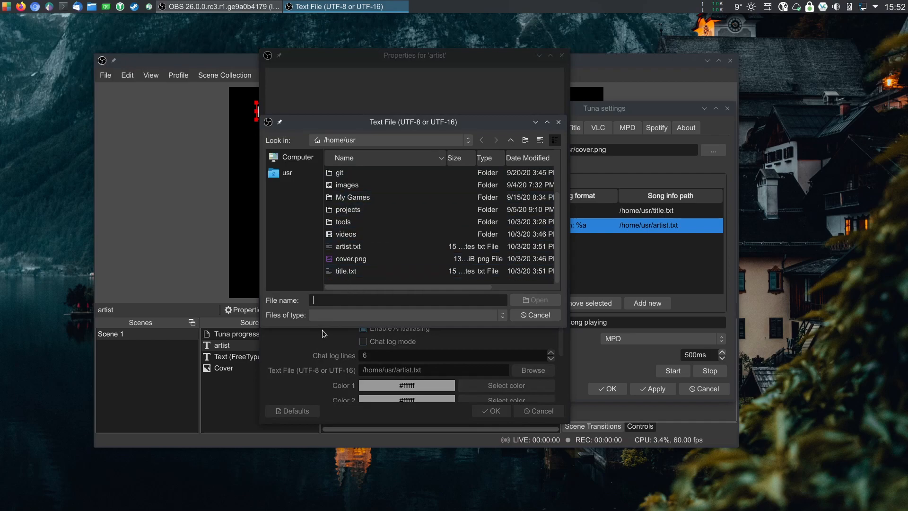
{"action": "double_click", "coordinate": [355, 247]}
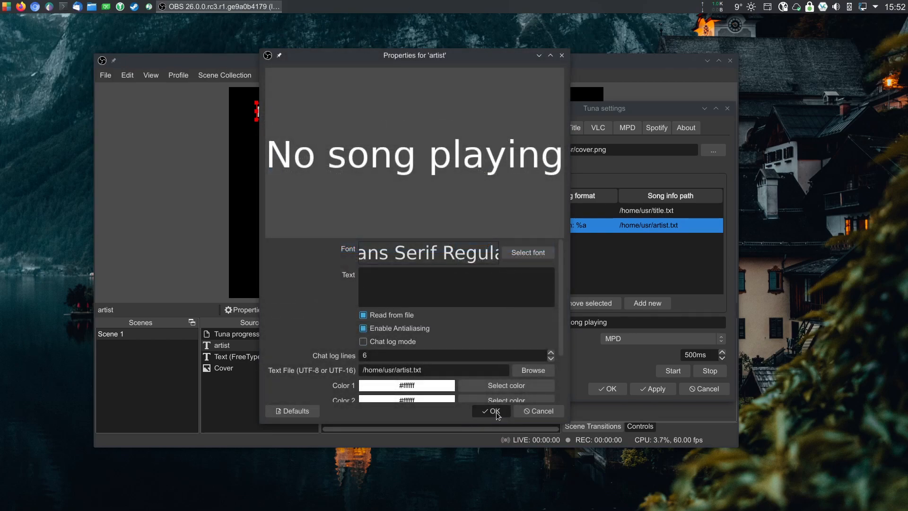
{"action": "left_click", "coordinate": [491, 410]}
Enable Unload image when not showing in the Cover image source's properties.
{"action": "left_click", "coordinate": [303, 138]}
{"action": "left_click", "coordinate": [290, 238]}
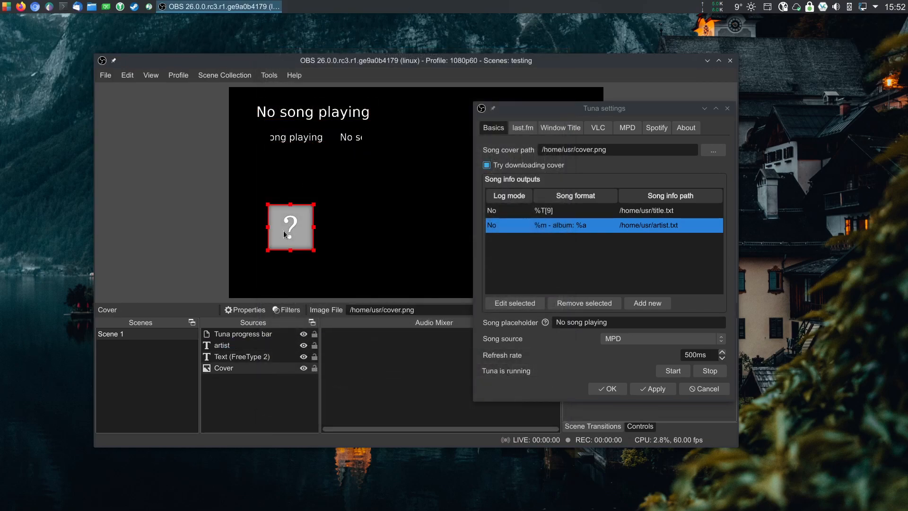
{"action": "right_click", "coordinate": [231, 374]}
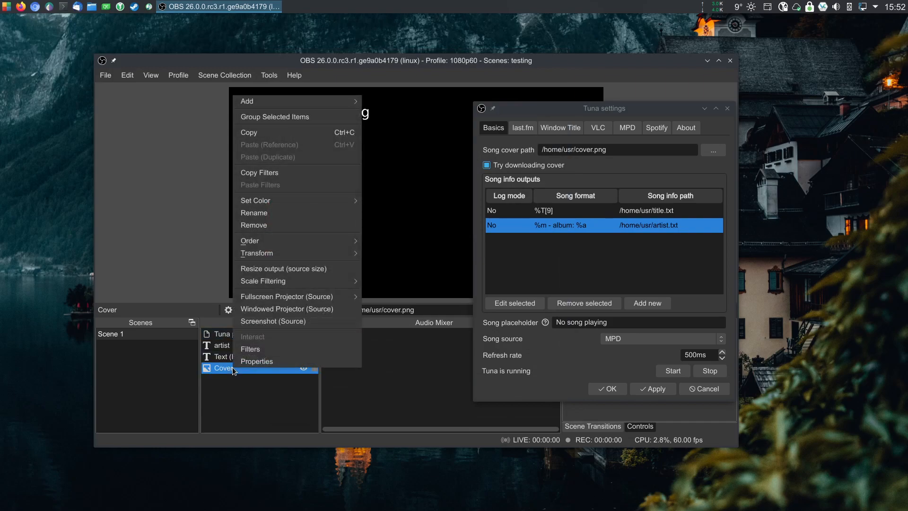
{"action": "left_click", "coordinate": [262, 362]}
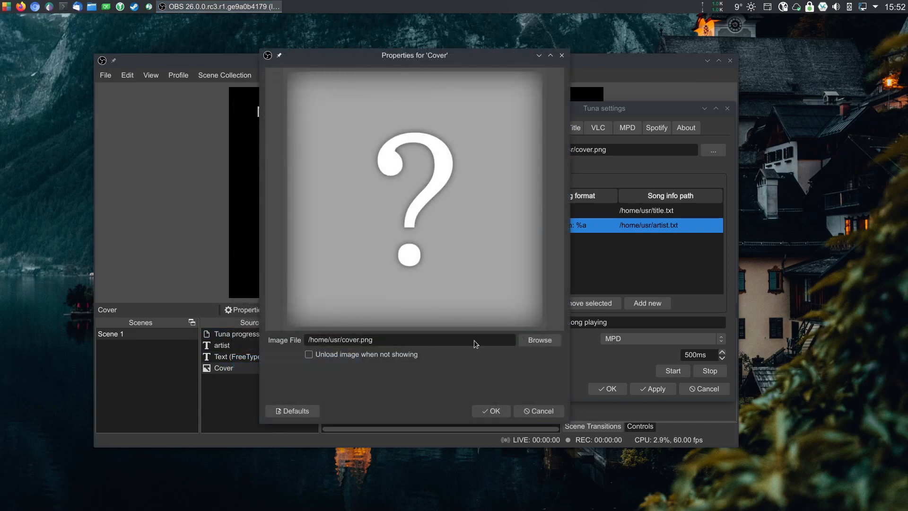
{"action": "left_click_drag", "start_coordinate": [617, 110], "coordinate": [700, 110]}
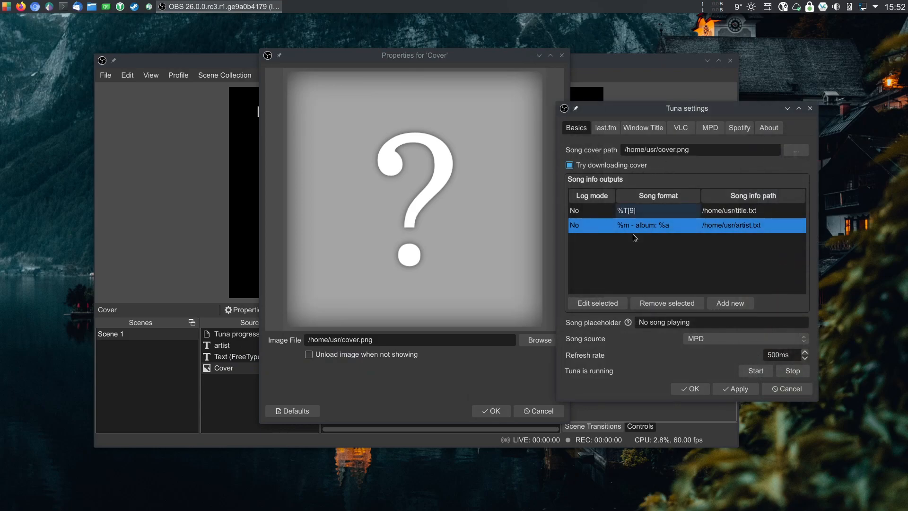
{"action": "left_click", "coordinate": [392, 340]}
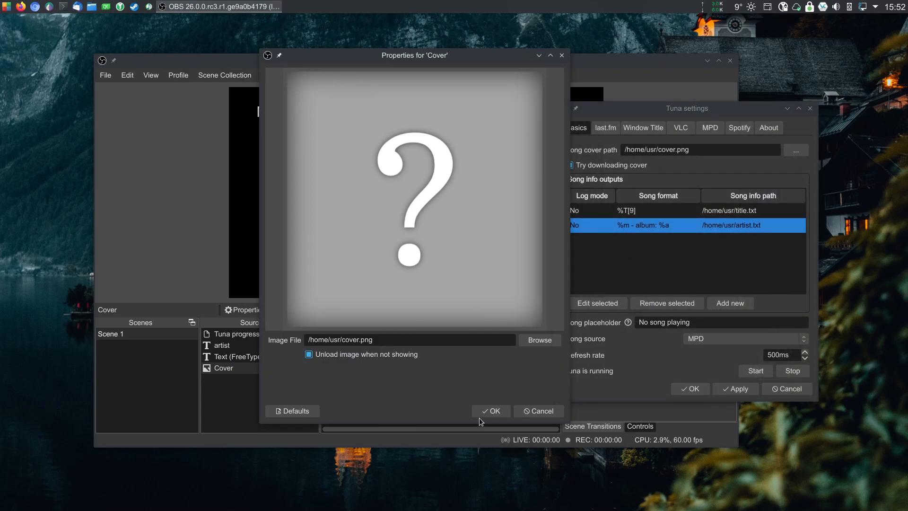
{"action": "left_click", "coordinate": [489, 411]}
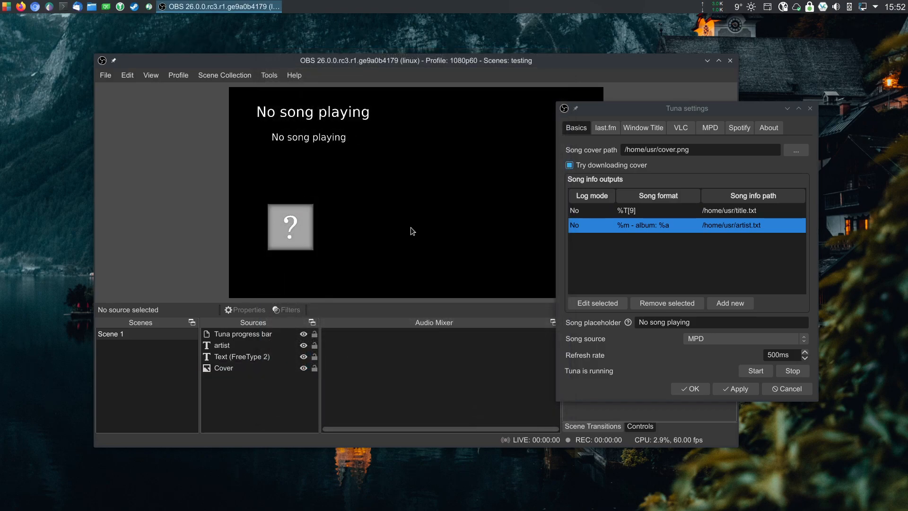
Switch to the Cantata music player and move its window aside.
{"action": "left_click", "coordinate": [148, 7]}
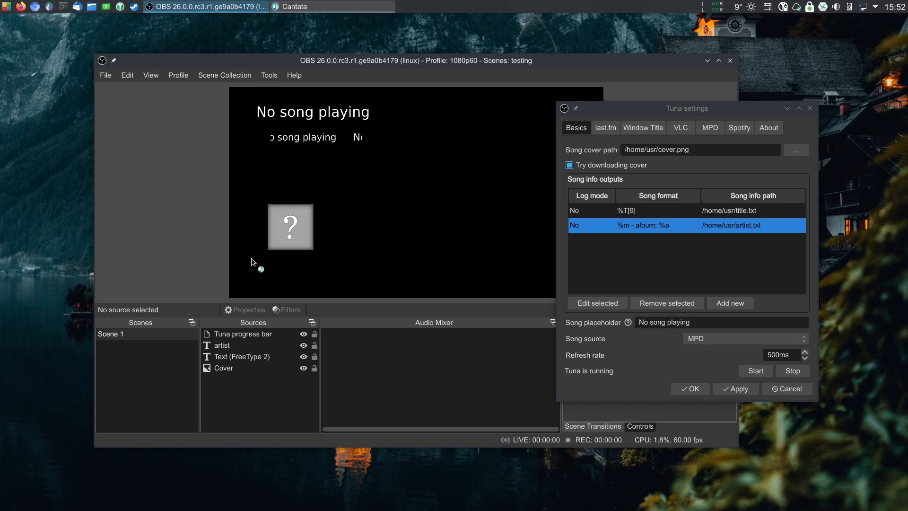
{"action": "left_click_drag", "start_coordinate": [292, 84], "coordinate": [0, 51]}
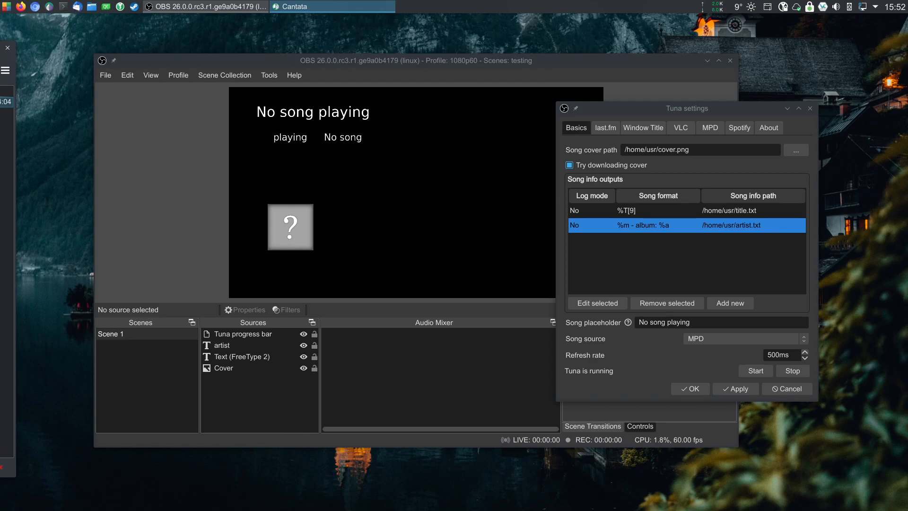
Move the album cover image to the right of the song text in the preview.
{"action": "left_click_drag", "start_coordinate": [299, 261], "coordinate": [447, 189]}
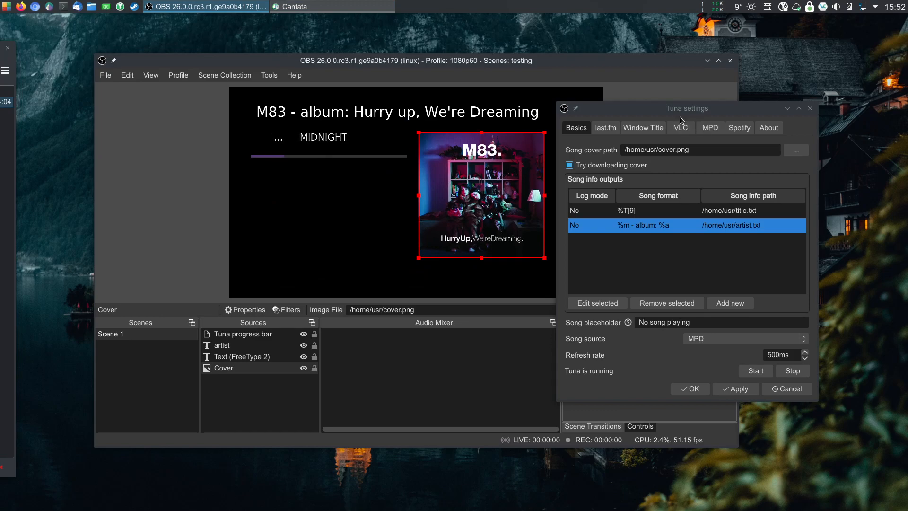
{"action": "left_click_drag", "start_coordinate": [709, 108], "coordinate": [778, 102]}
{"action": "left_click", "coordinate": [353, 192]}
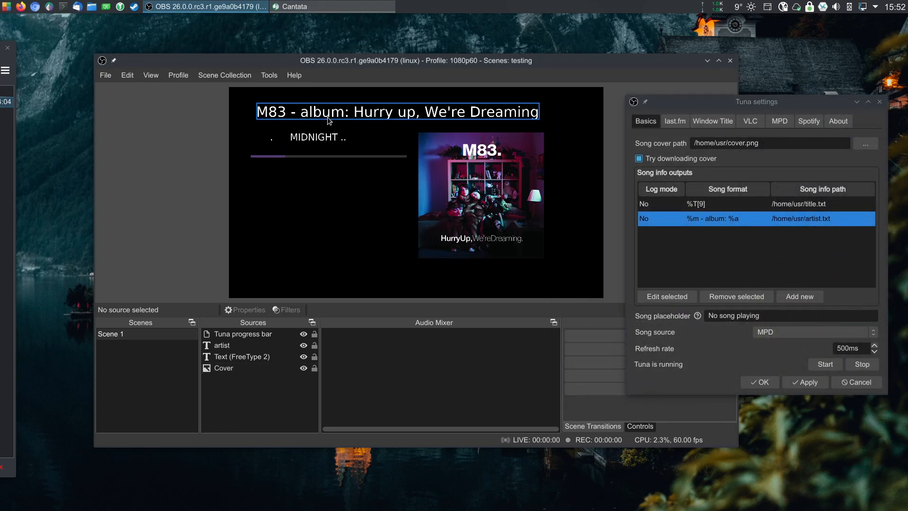
{"action": "left_click", "coordinate": [267, 118]}
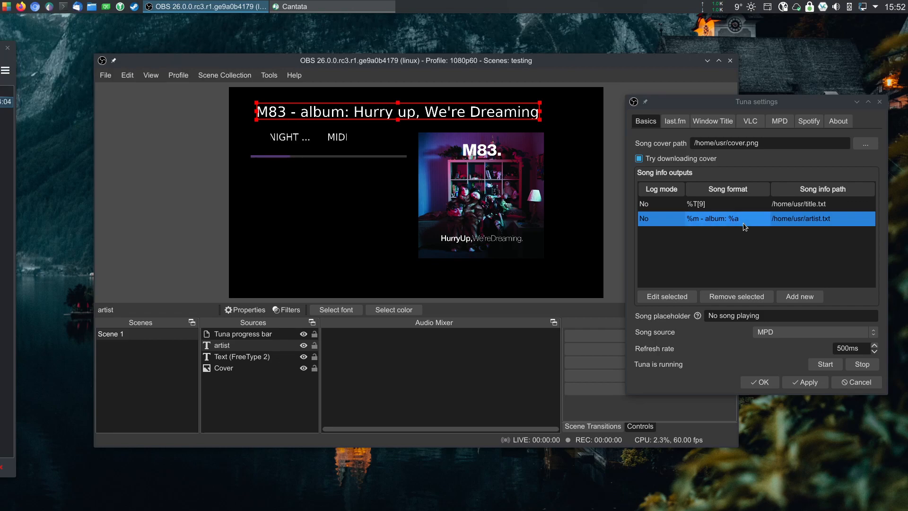
{"action": "left_click", "coordinate": [288, 140]}
{"action": "left_click", "coordinate": [287, 142]}
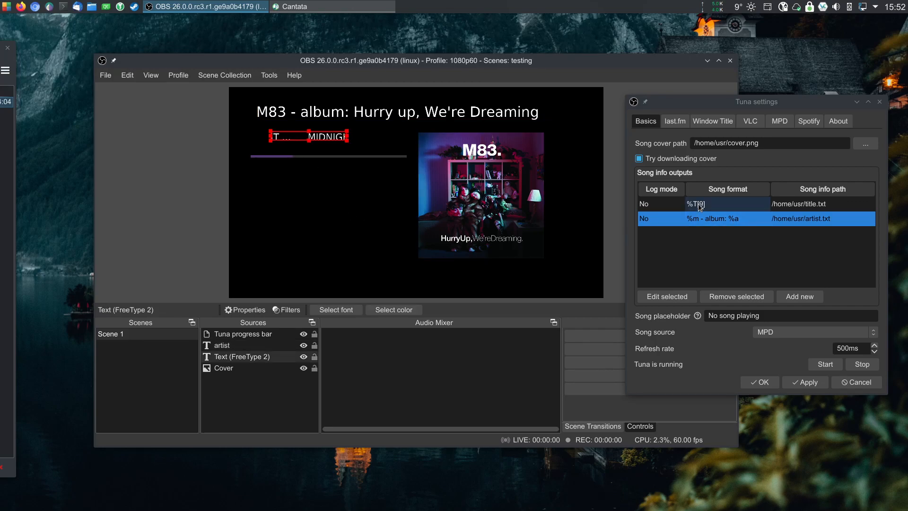
{"action": "left_click", "coordinate": [316, 186]}
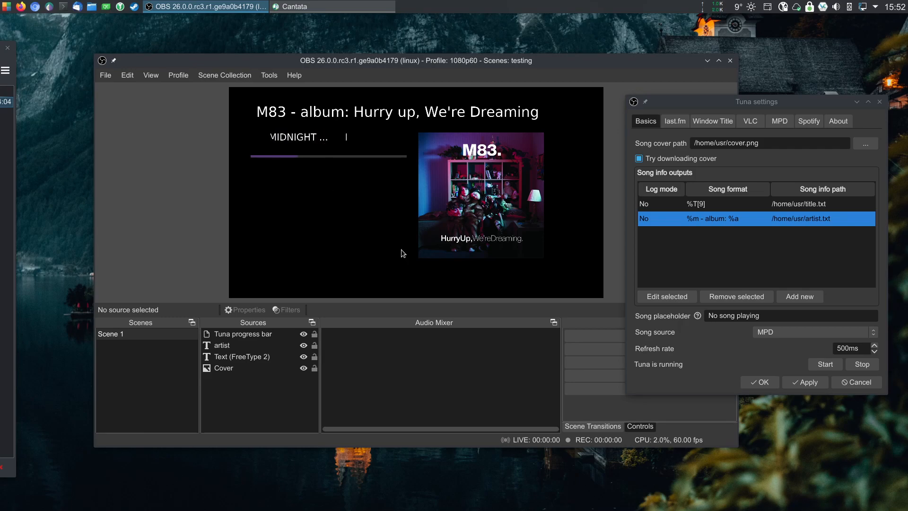
Shift the album cover image slightly lower and further right in the preview.
{"action": "left_click_drag", "start_coordinate": [473, 203], "coordinate": [494, 223]}
{"action": "left_click", "coordinate": [383, 219]}
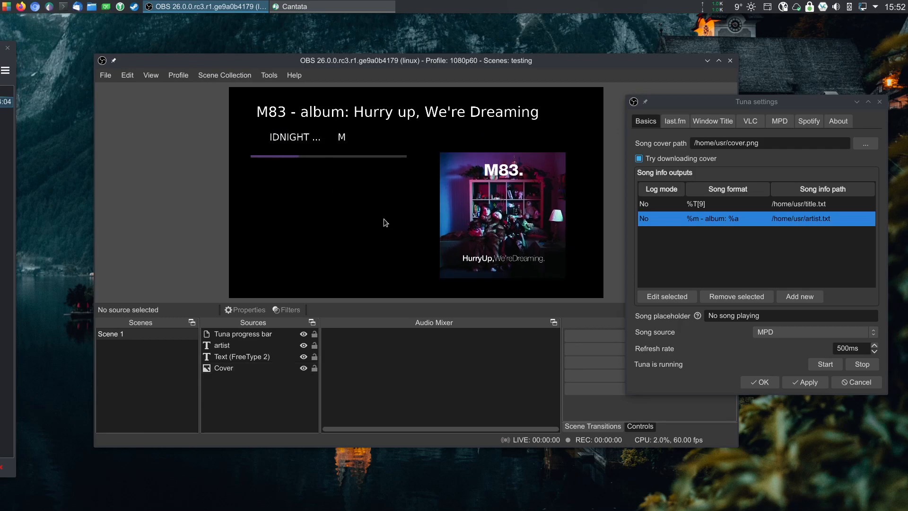
Set the Tuna progress bar's foreground color to #1c0773 in its properties.
{"action": "left_click", "coordinate": [274, 157]}
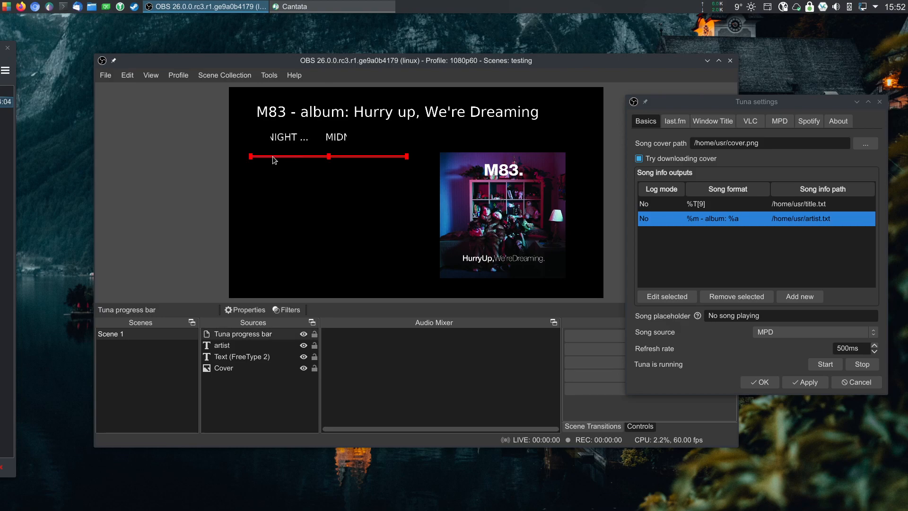
{"action": "right_click", "coordinate": [272, 156]}
{"action": "left_click", "coordinate": [297, 499]}
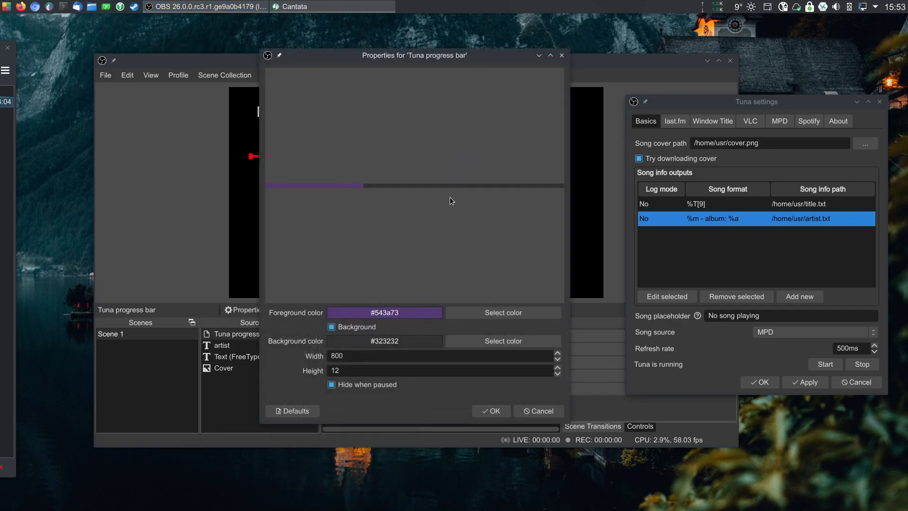
{"action": "left_click_drag", "start_coordinate": [411, 59], "coordinate": [668, 64]}
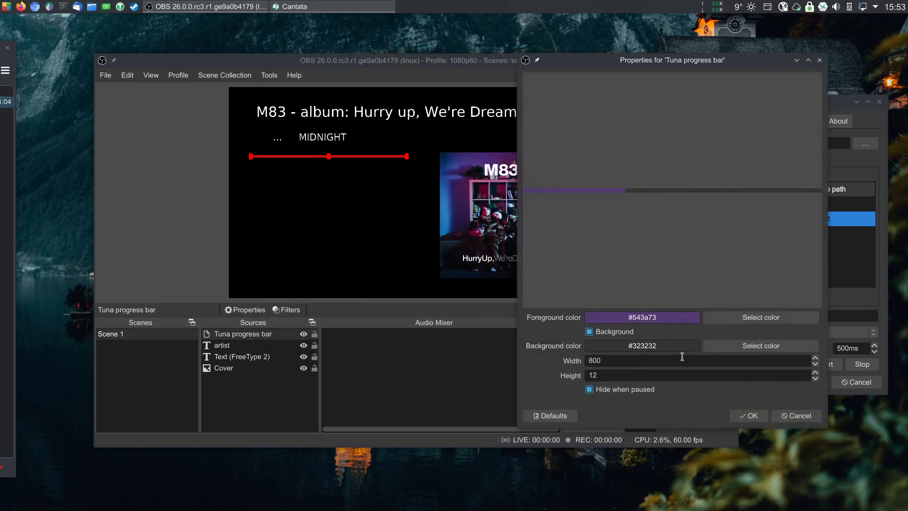
{"action": "left_click", "coordinate": [760, 316]}
{"action": "left_click", "coordinate": [740, 165]}
{"action": "left_click_drag", "start_coordinate": [704, 173], "coordinate": [689, 150]}
{"action": "left_click", "coordinate": [724, 319]}
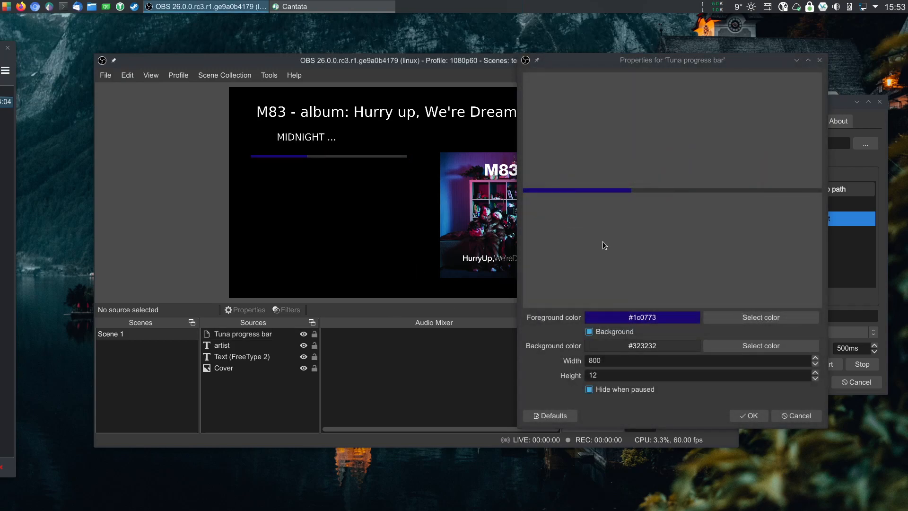
Set the progress bar's background color to #293203.
{"action": "left_click", "coordinate": [744, 345]}
{"action": "left_click", "coordinate": [718, 177]}
{"action": "left_click", "coordinate": [738, 152]}
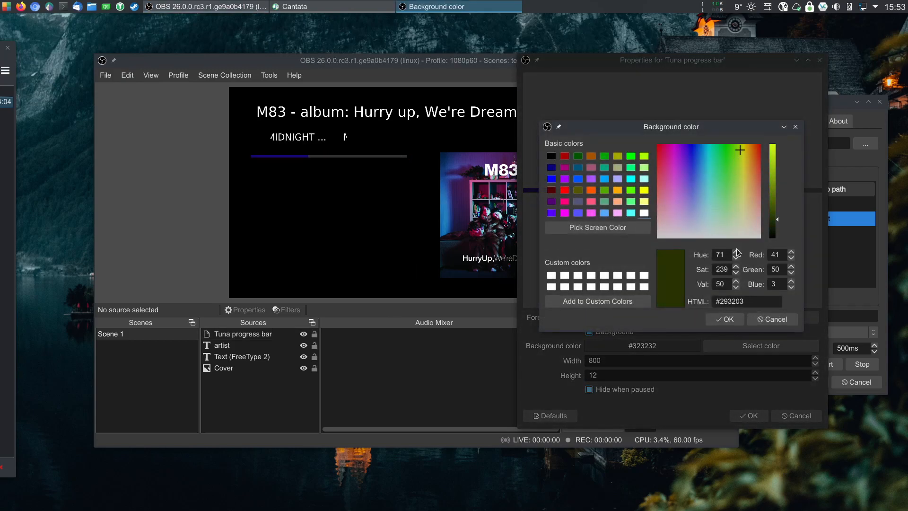
{"action": "left_click", "coordinate": [725, 319]}
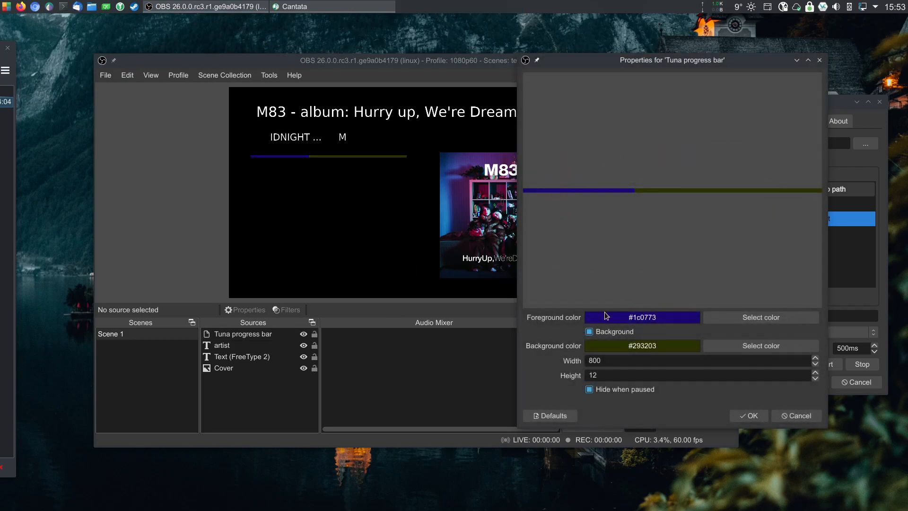
Disable the progress bar's background, keep Hide when paused enabled, and confirm the properties.
{"action": "left_click", "coordinate": [589, 331]}
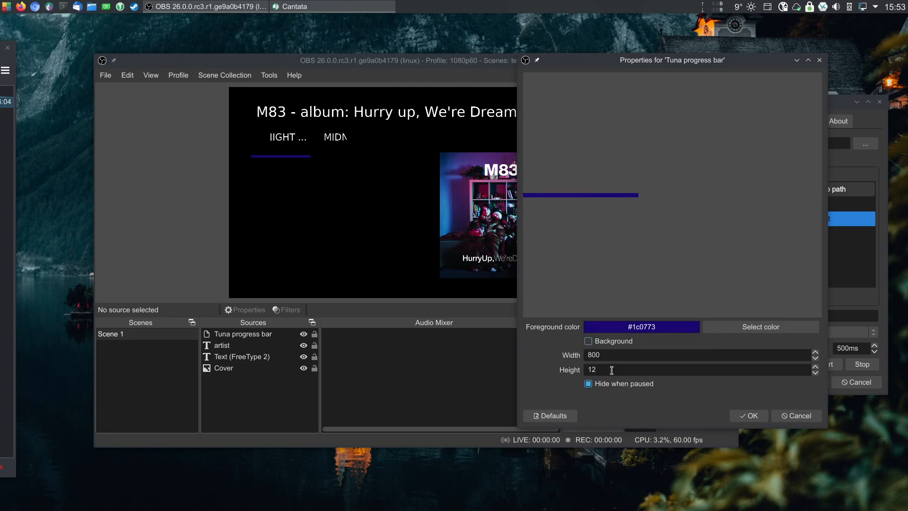
{"action": "left_click", "coordinate": [590, 385]}
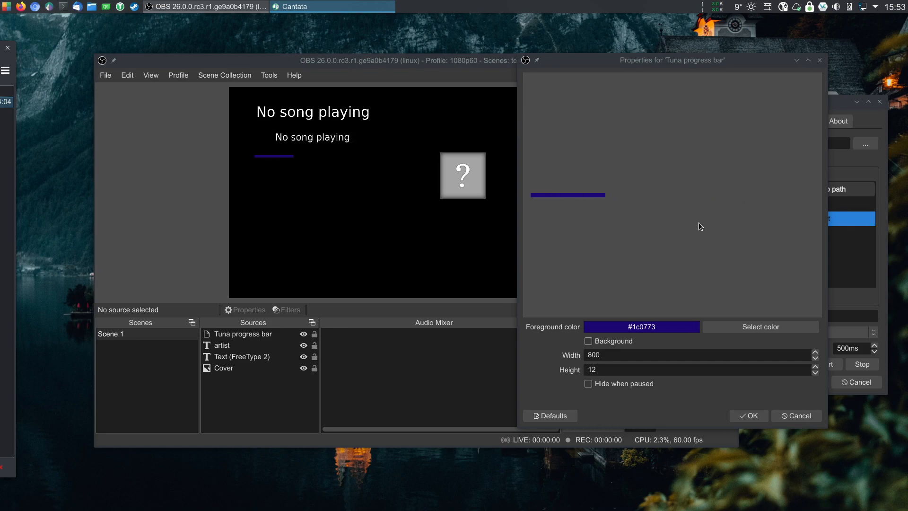
{"action": "left_click", "coordinate": [667, 383]}
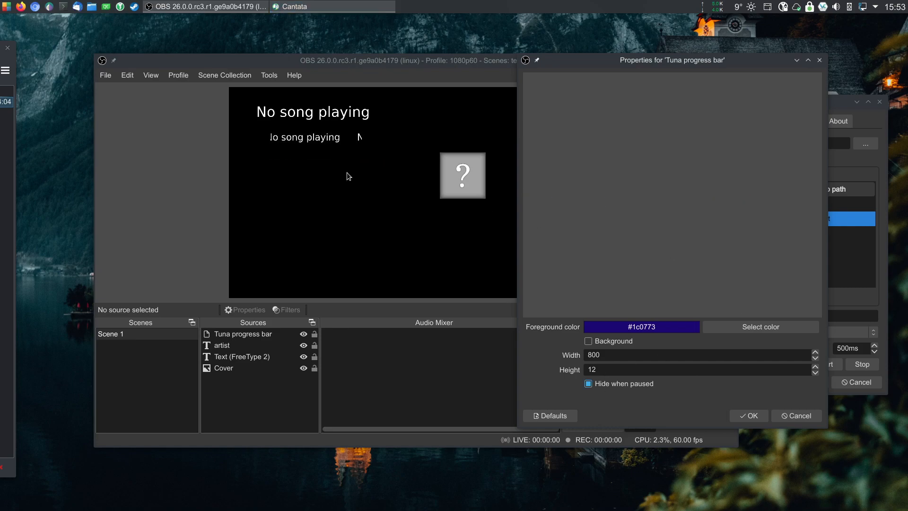
{"action": "left_click", "coordinate": [748, 415]}
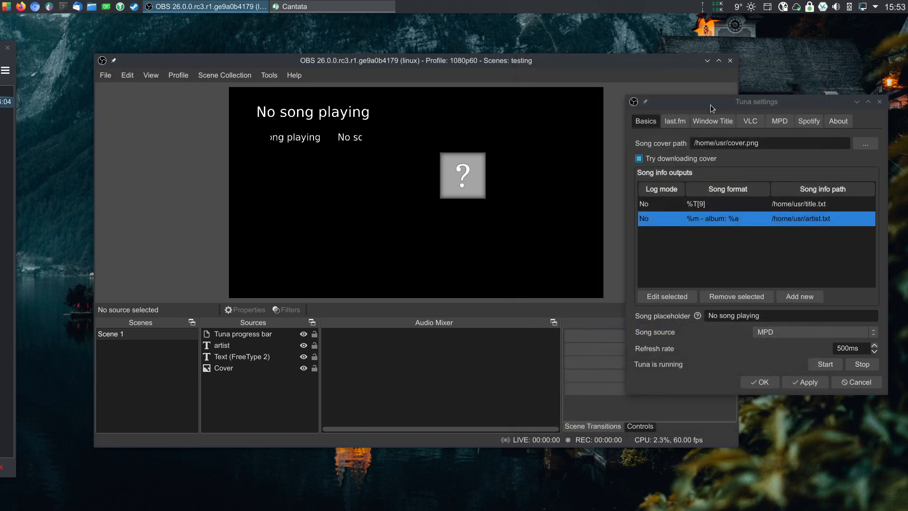
{"action": "left_click_drag", "start_coordinate": [710, 104], "coordinate": [634, 101]}
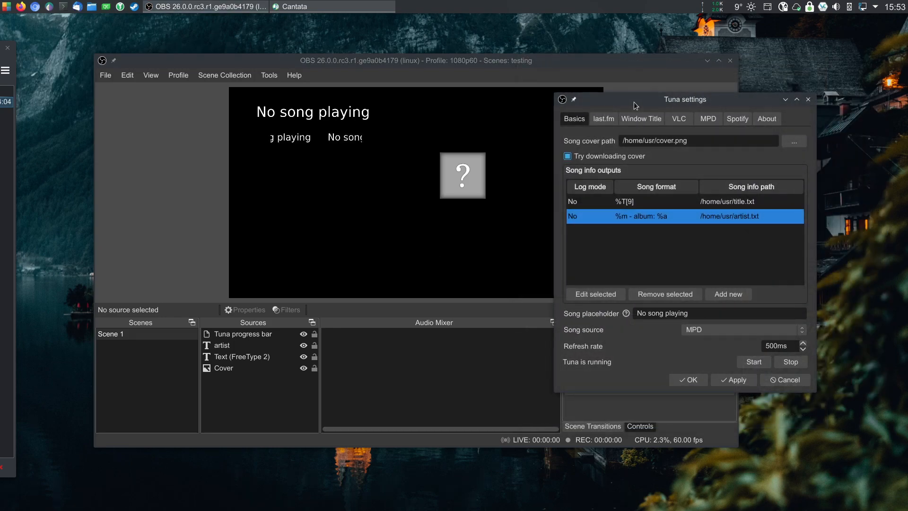